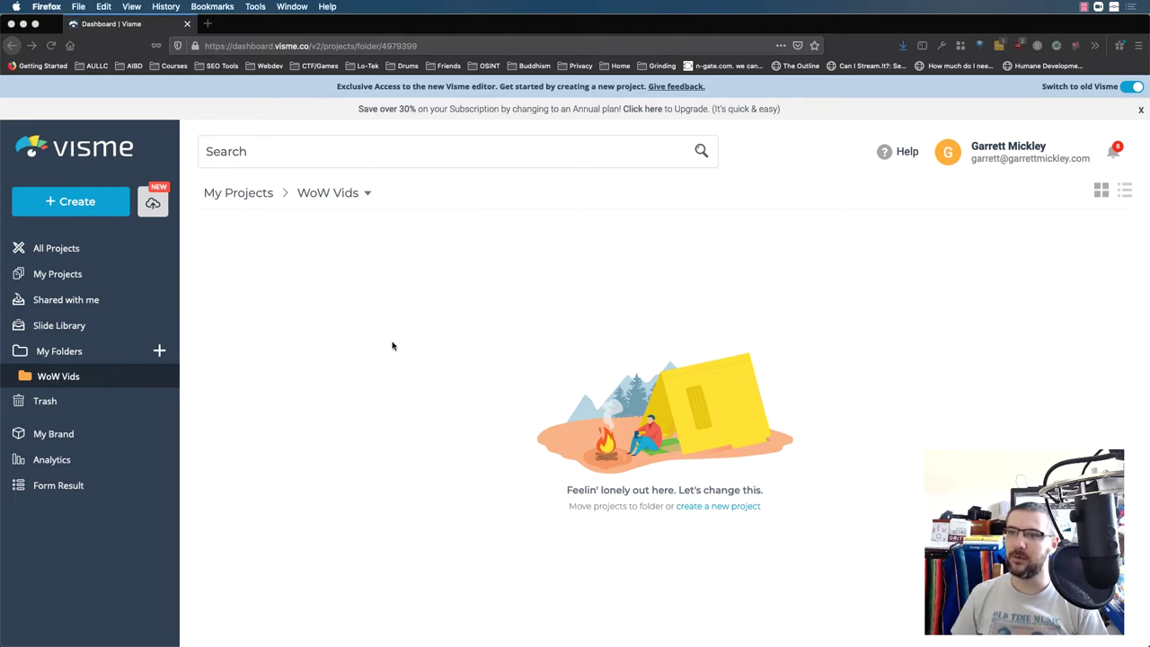
Bring the Firefox window with the Visme dashboard's empty WoW Vids folder to the front.
click(51, 380)
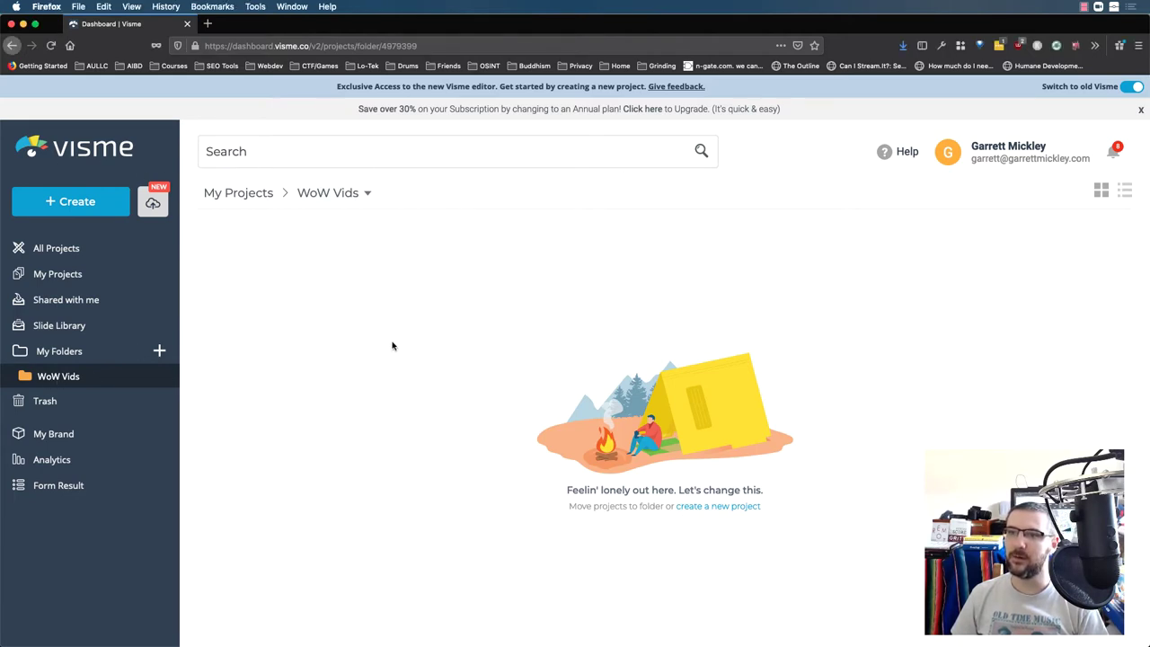
Start a new Social Graphics > YouTube > Youtube Video Covers project.
click(65, 208)
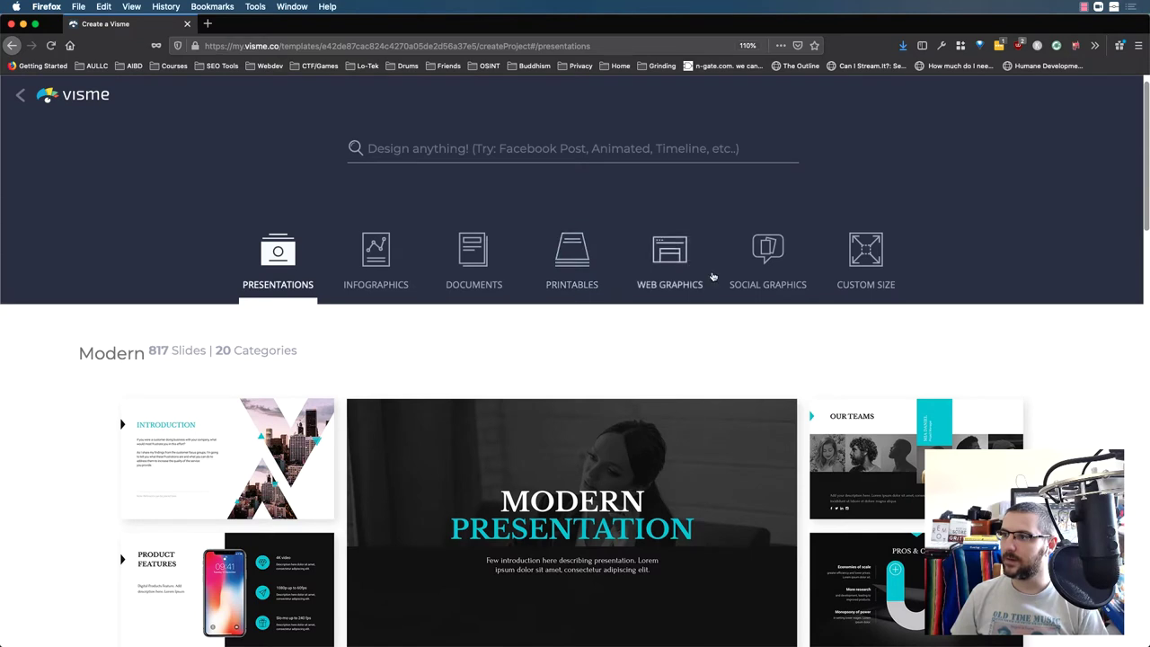
click(773, 255)
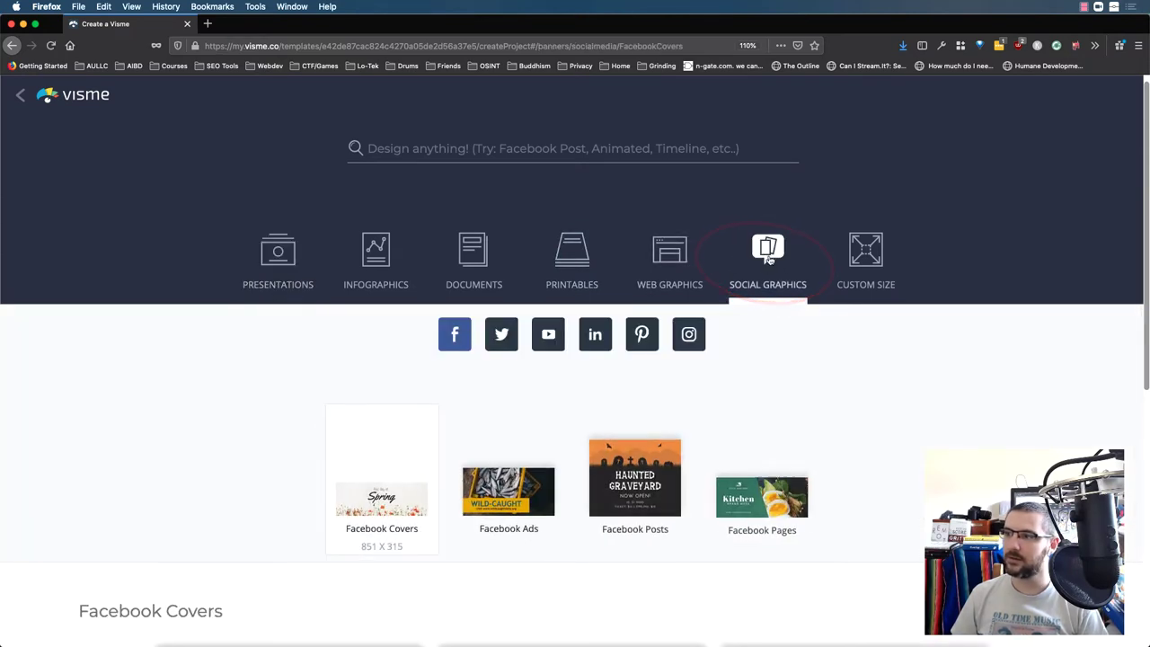
click(551, 337)
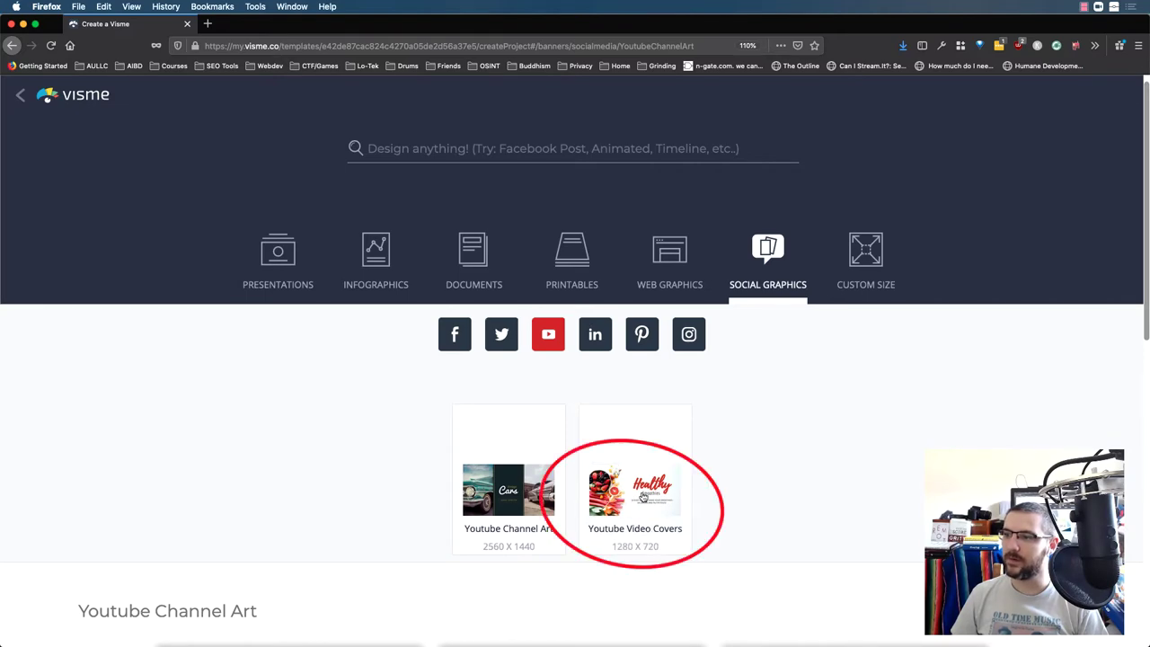
click(647, 529)
Find the Top Eight Essentials for Hiking cover template and open it for editing.
scroll(842, 451, down, 5)
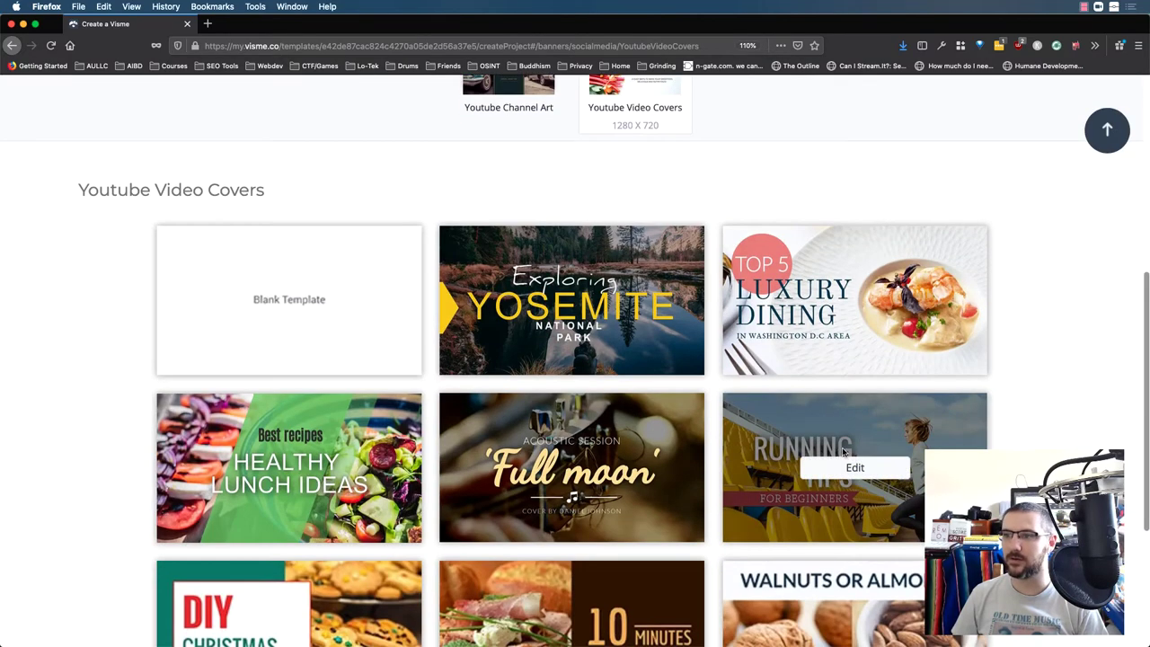
scroll(842, 452, down, 3)
scroll(284, 382, down, 7)
scroll(284, 382, up, 6)
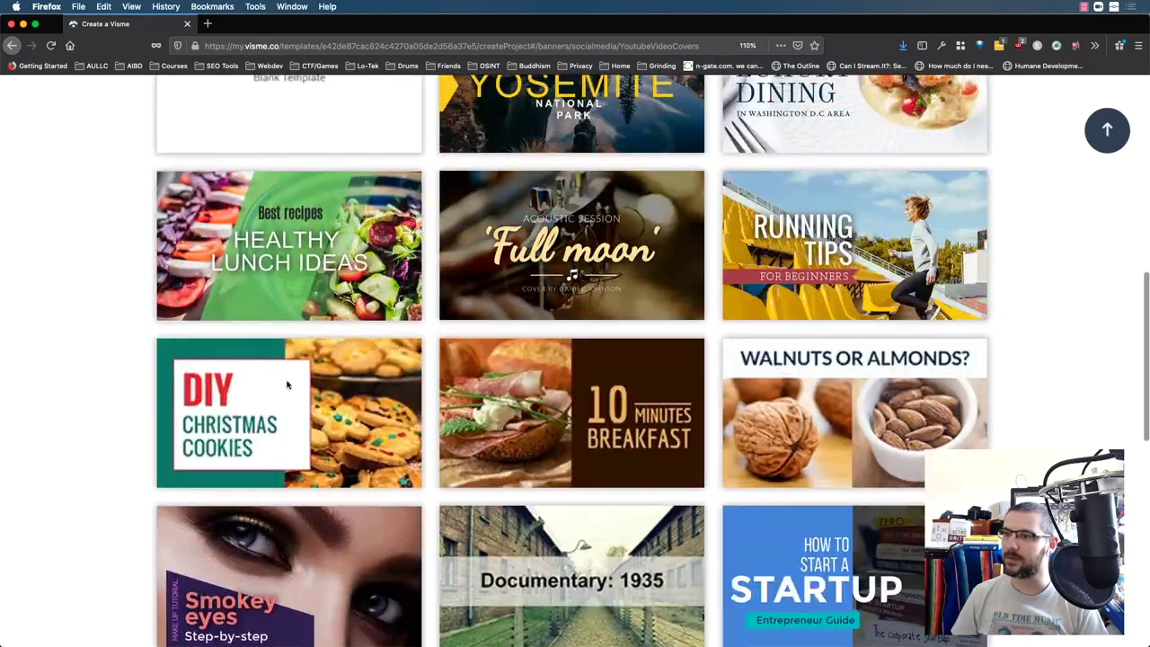
scroll(285, 382, down, 6)
scroll(288, 385, down, 7)
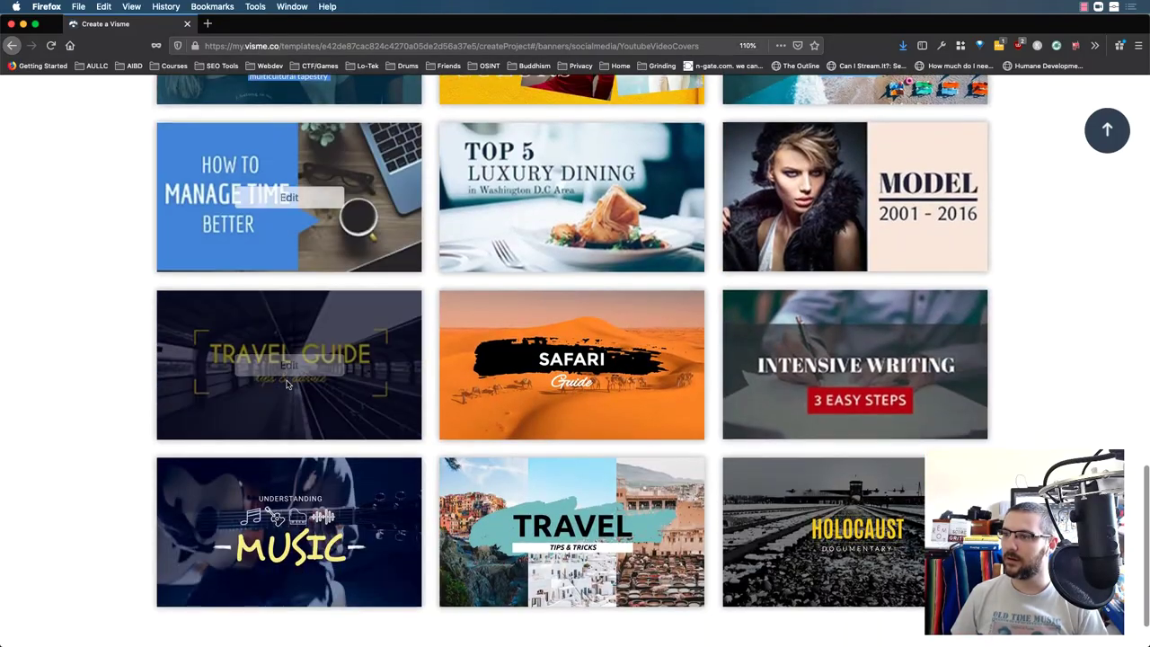
scroll(287, 384, down, 5)
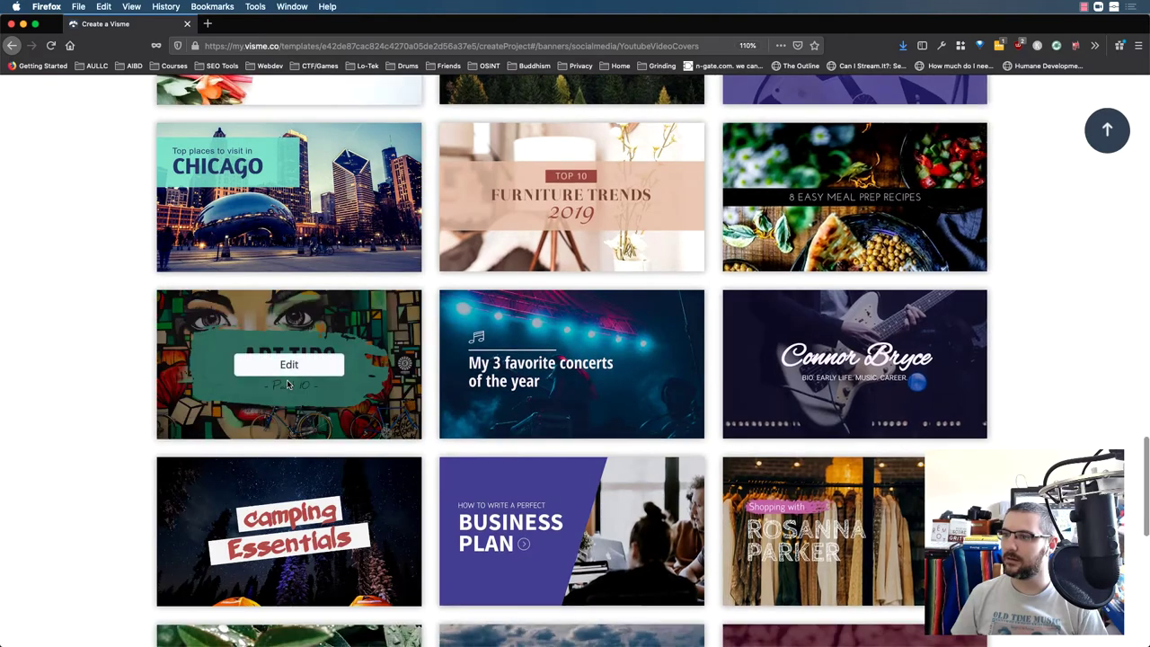
scroll(287, 384, down, 4)
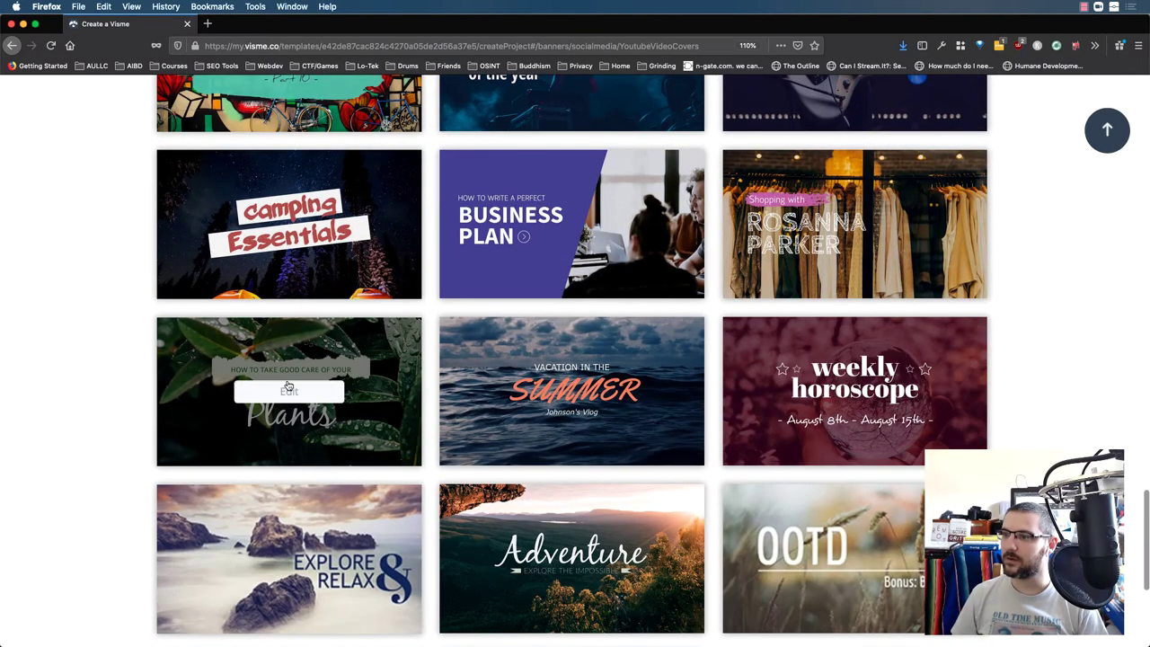
scroll(288, 385, down, 5)
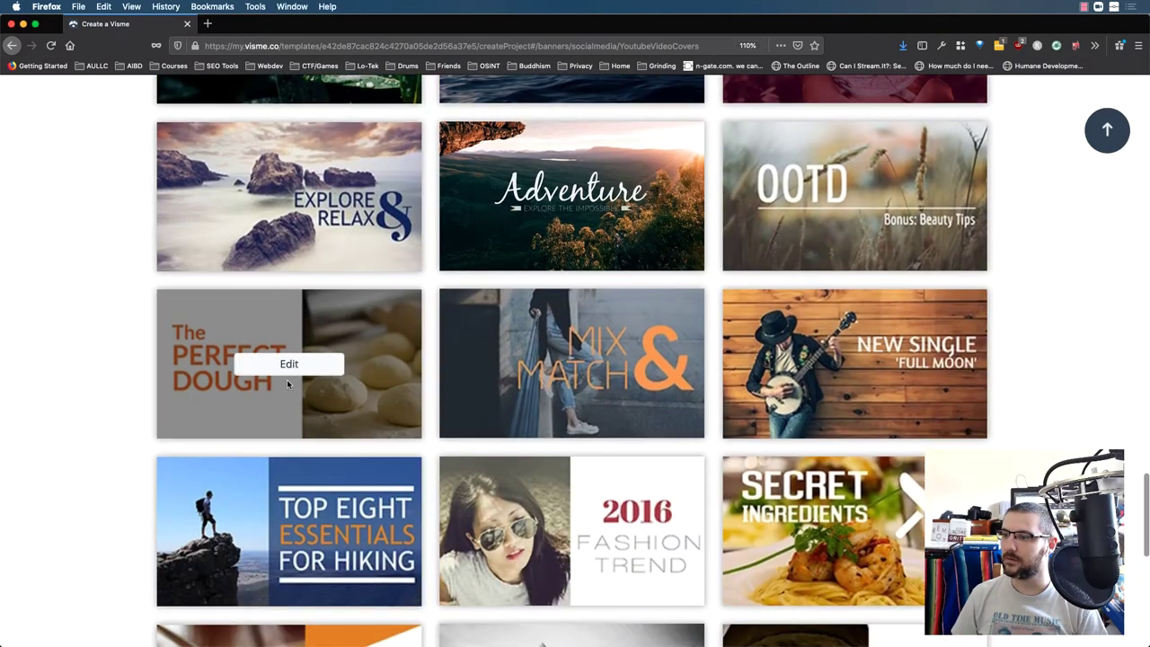
scroll(286, 384, down, 5)
scroll(287, 384, up, 1)
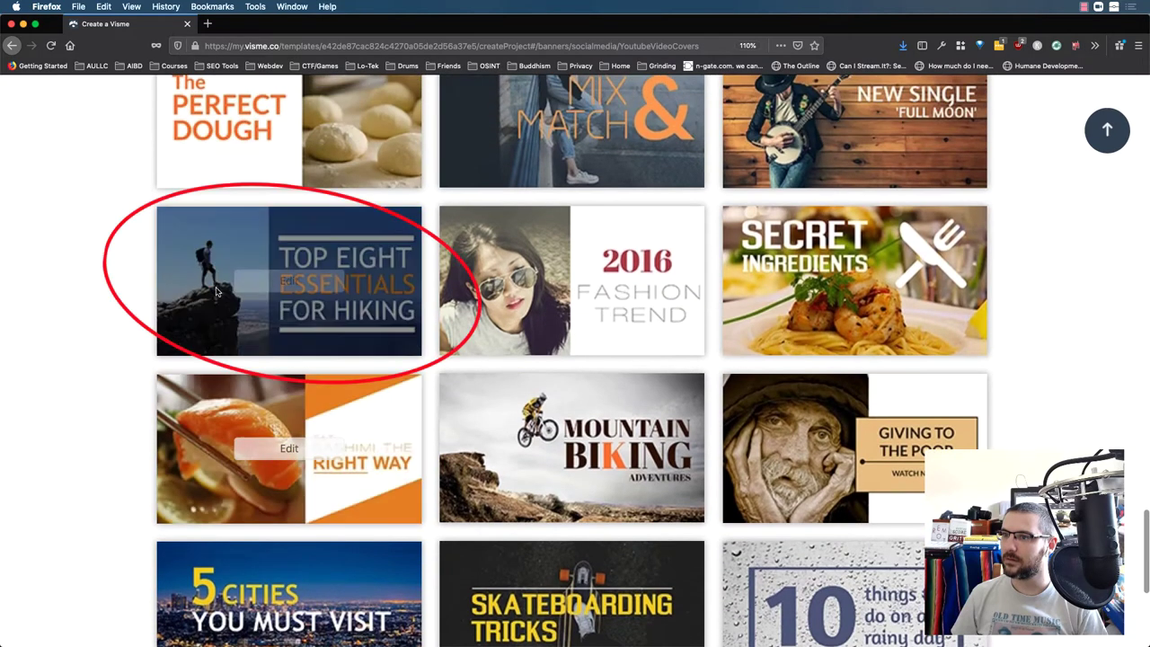
click(288, 280)
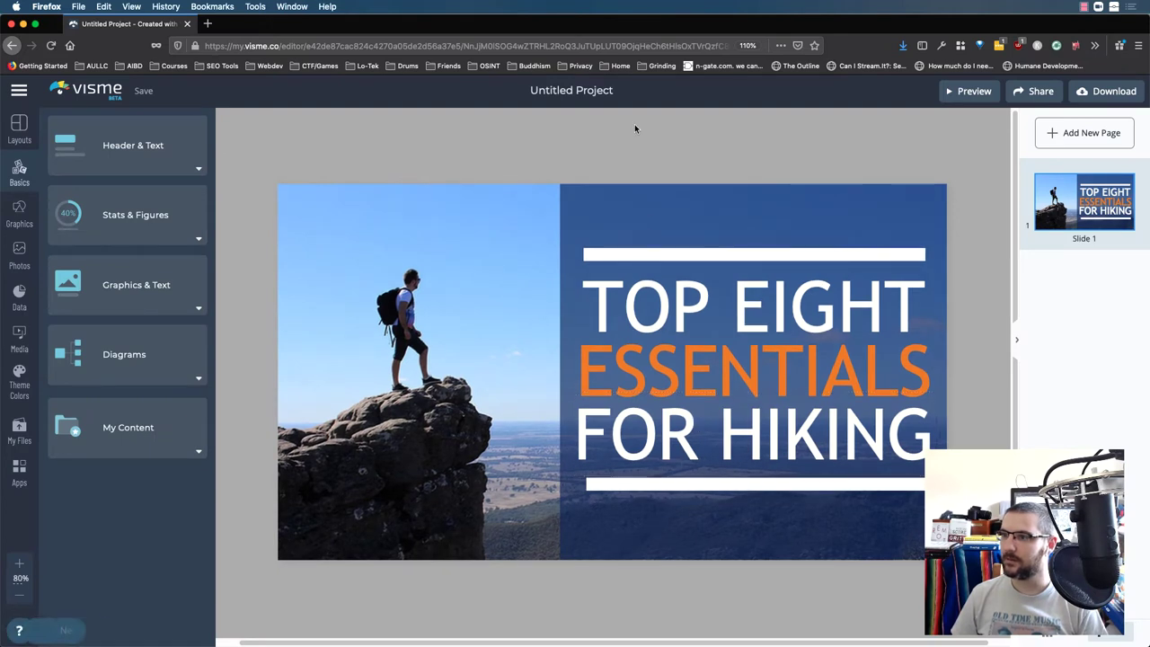
Delete the hiker background photo and bring up the Background image-source options.
click(469, 324)
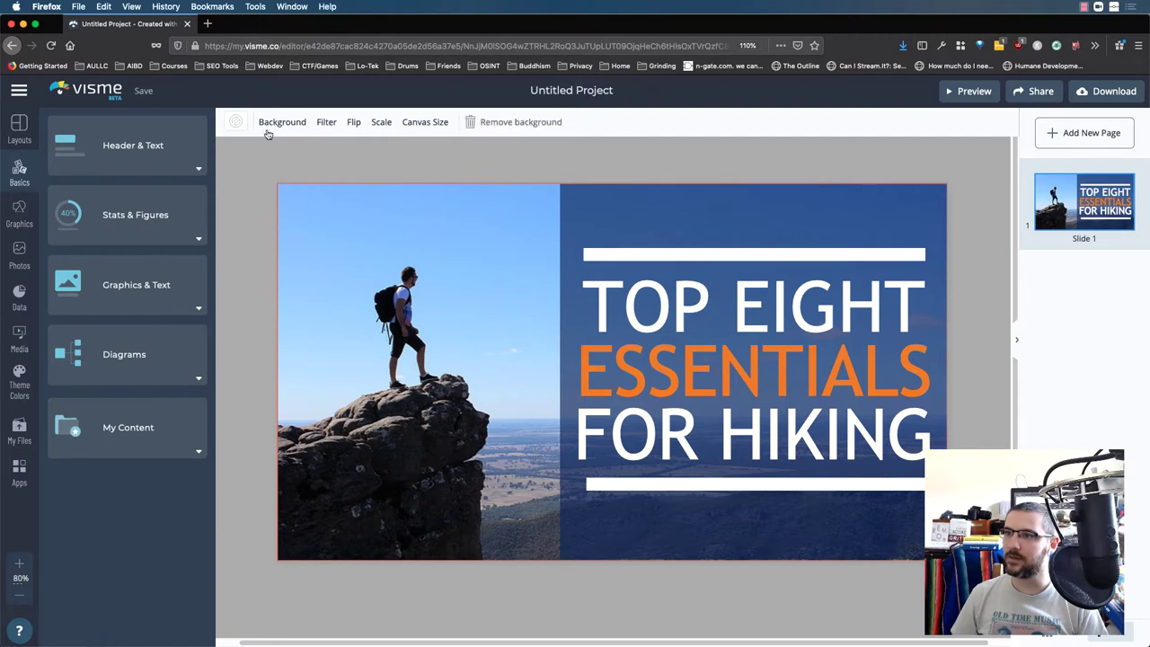
key(Delete)
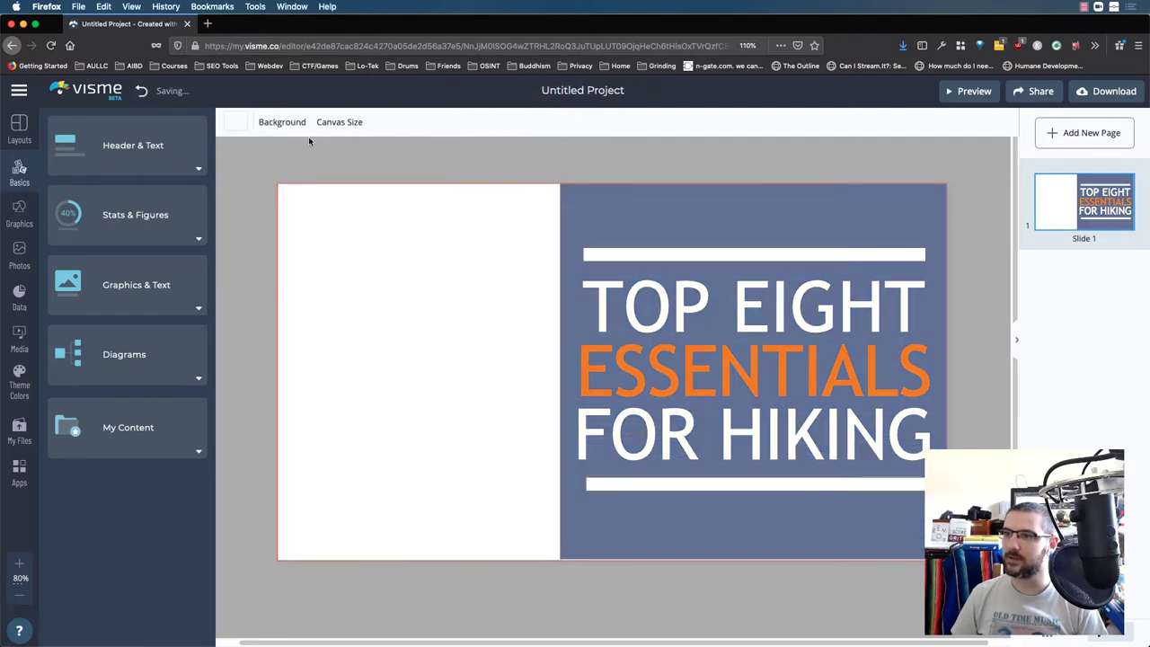
click(279, 125)
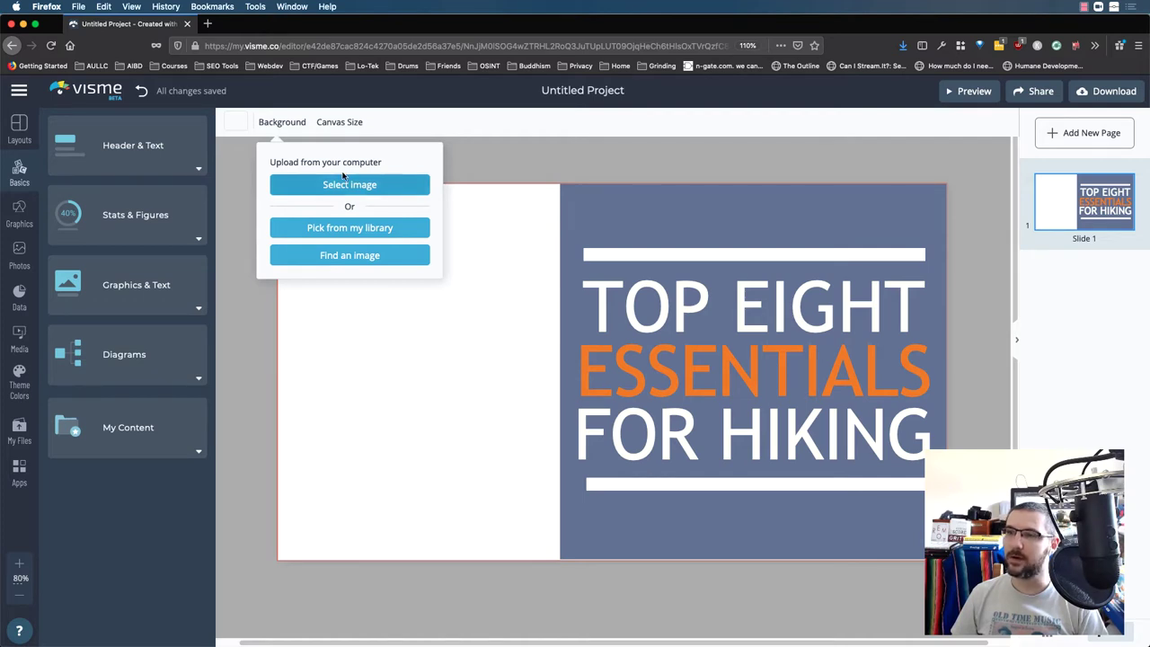
Search stock photos for 'waterfall' and set a waterfall landscape as the cover background.
click(345, 266)
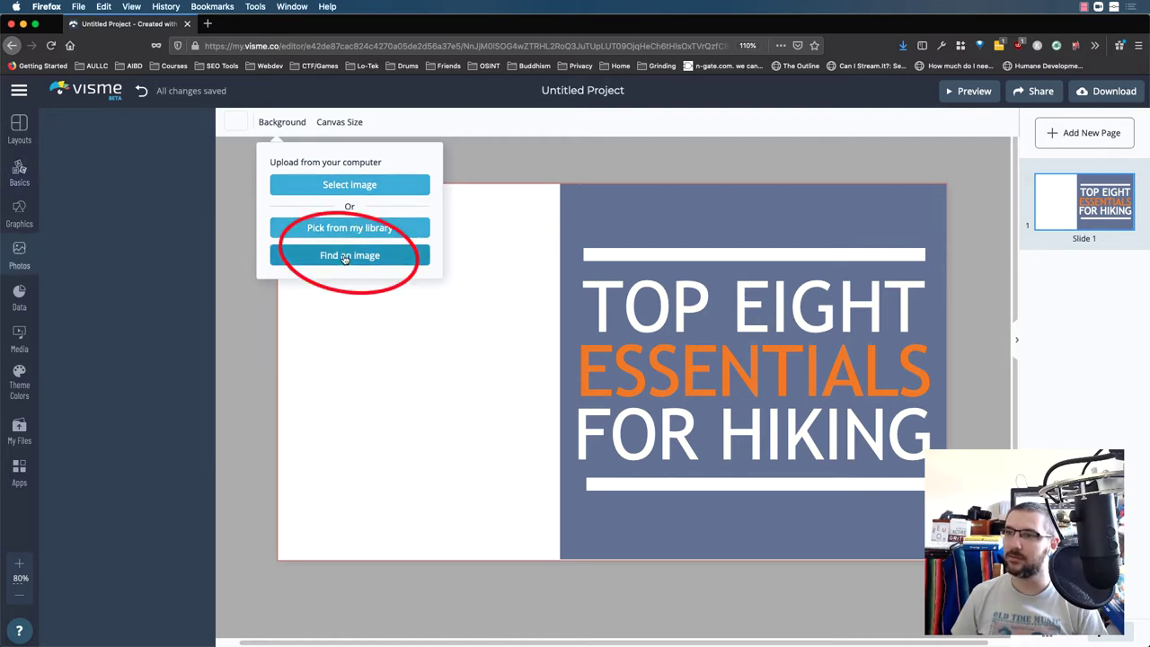
click(137, 128)
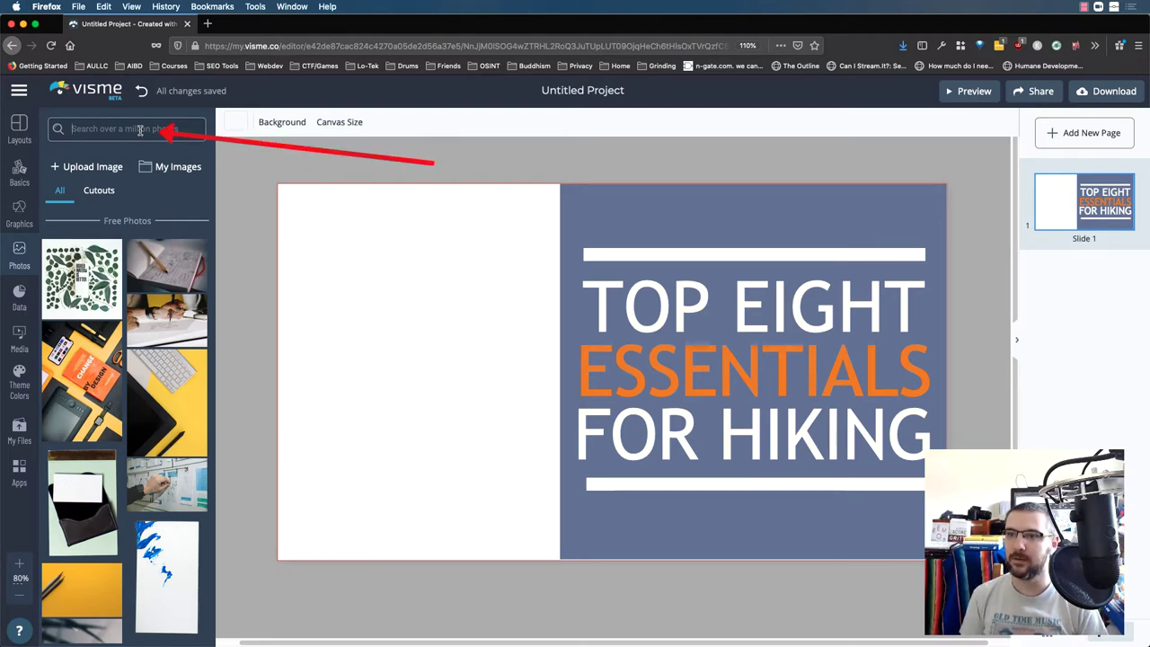
text(waterfall)
key(Return)
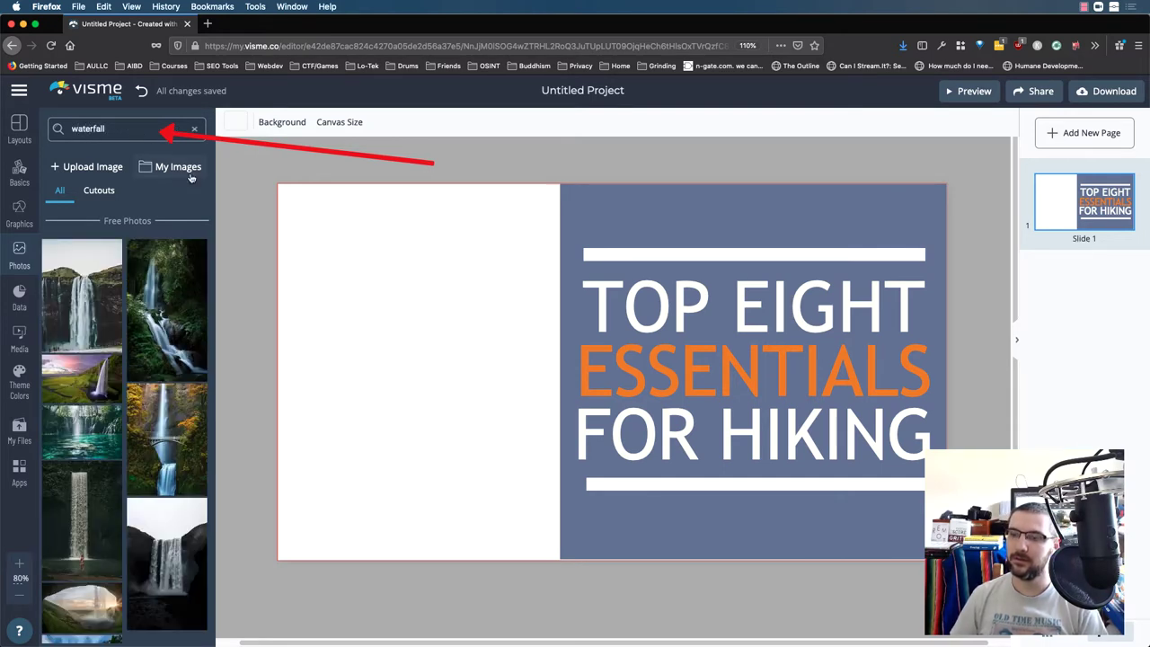
mouse_move(156, 253)
scroll(156, 253, down, 3)
scroll(156, 254, up, 1)
click(81, 265)
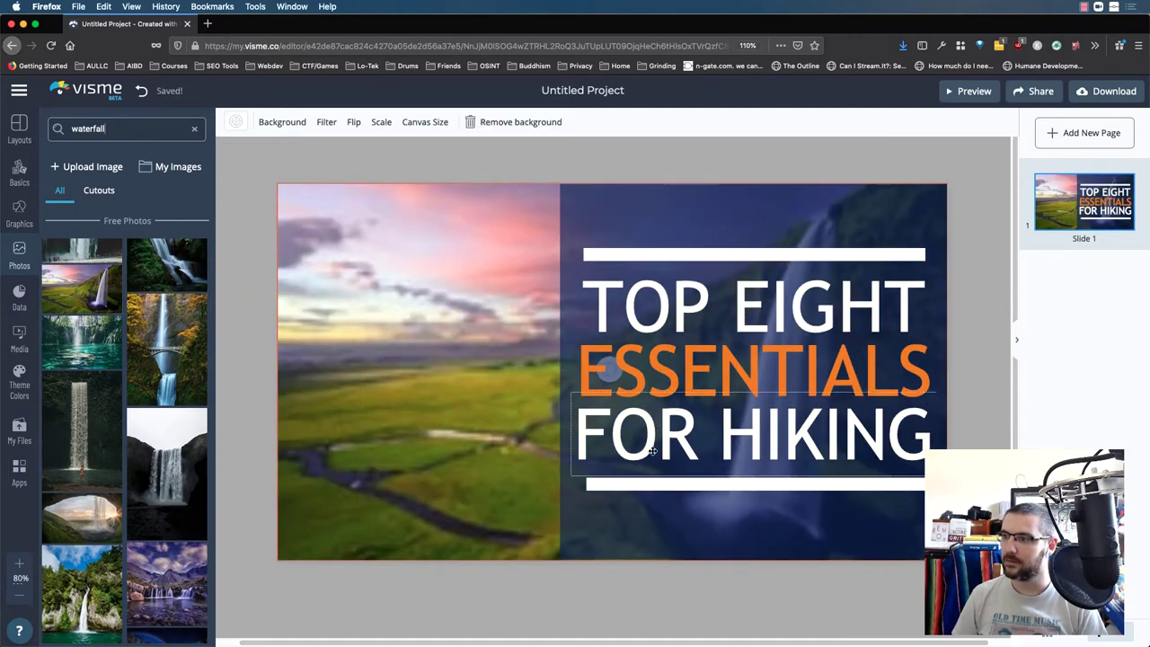
Select the navy title block with its text and move it to the left side.
mouse_move(157, 516)
scroll(160, 454, down, 4)
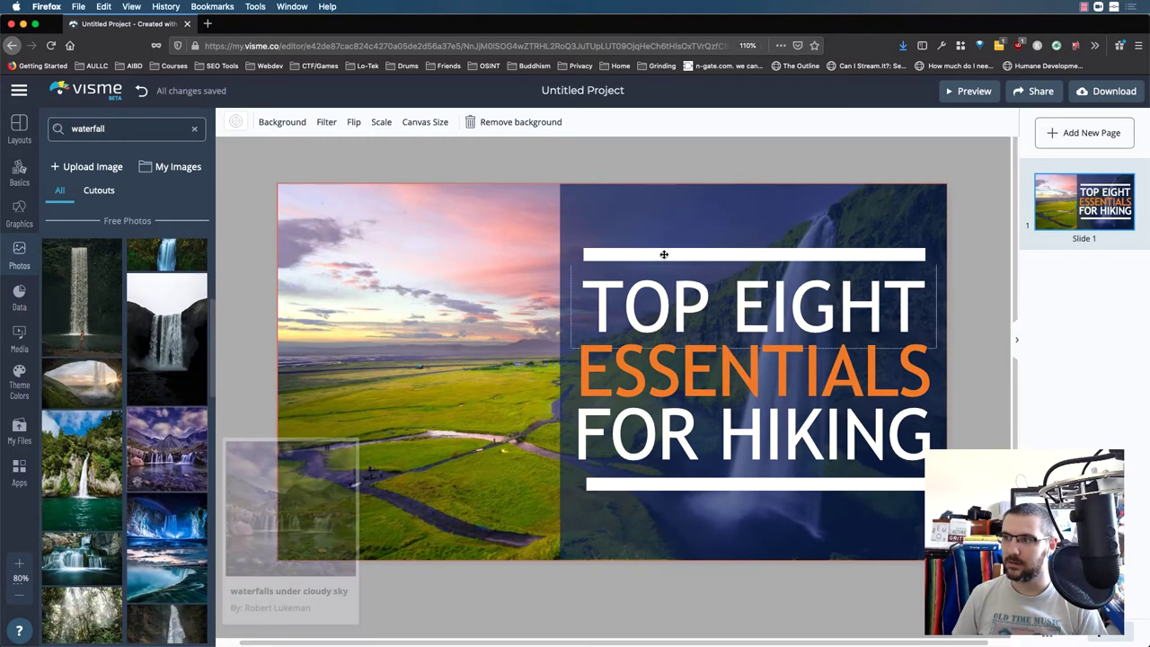
drag(670, 157, 953, 611)
drag(791, 507, 560, 524)
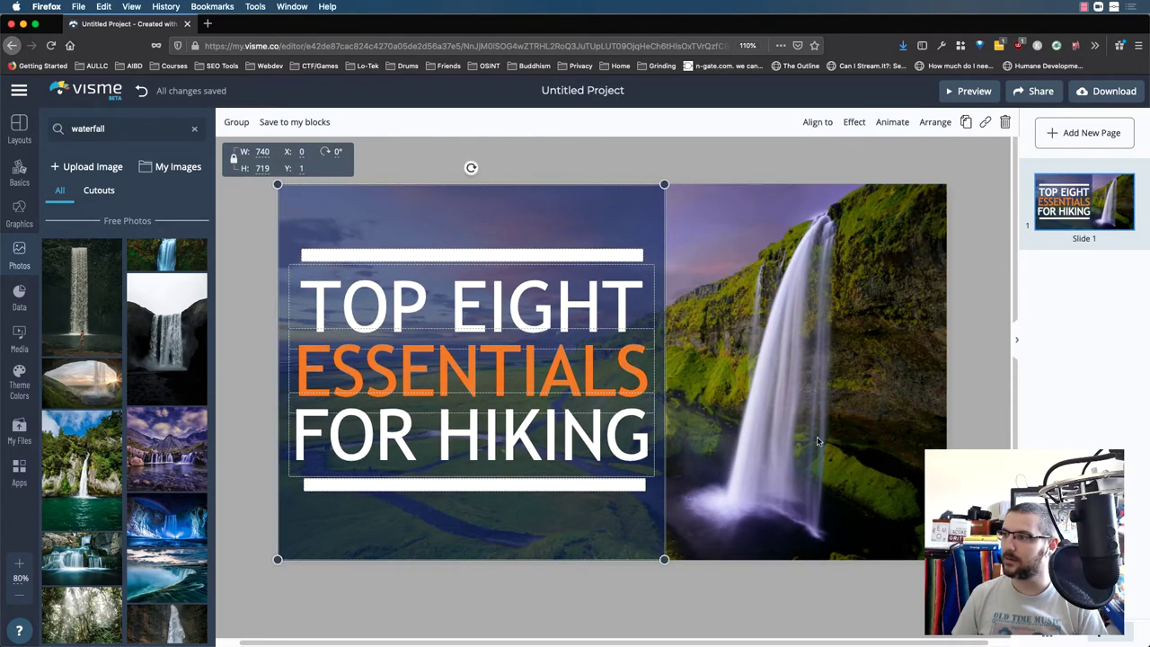
Change the headline's TOP EIGHT line to read TOP 7.
click(769, 592)
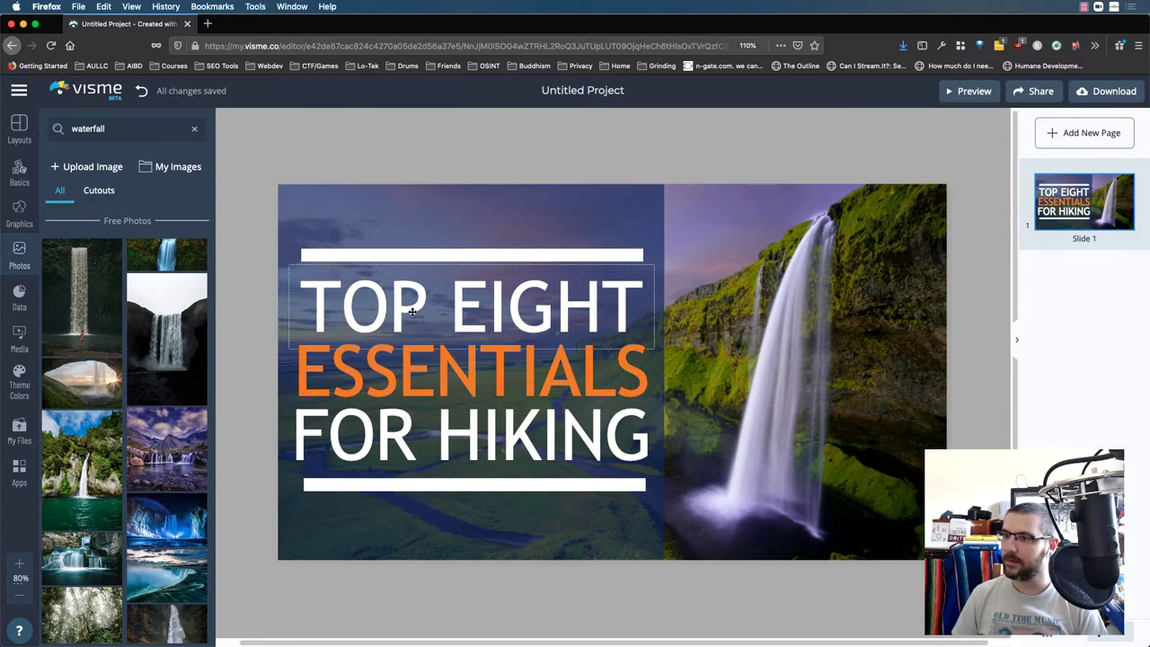
double_click(462, 311)
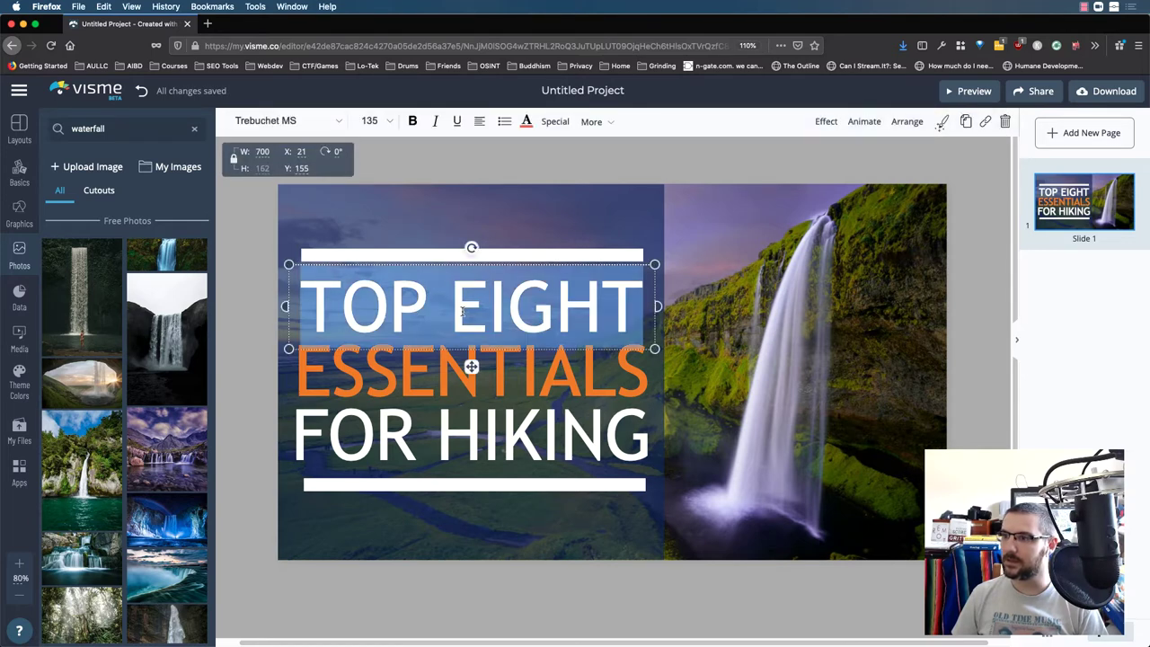
double_click(496, 301)
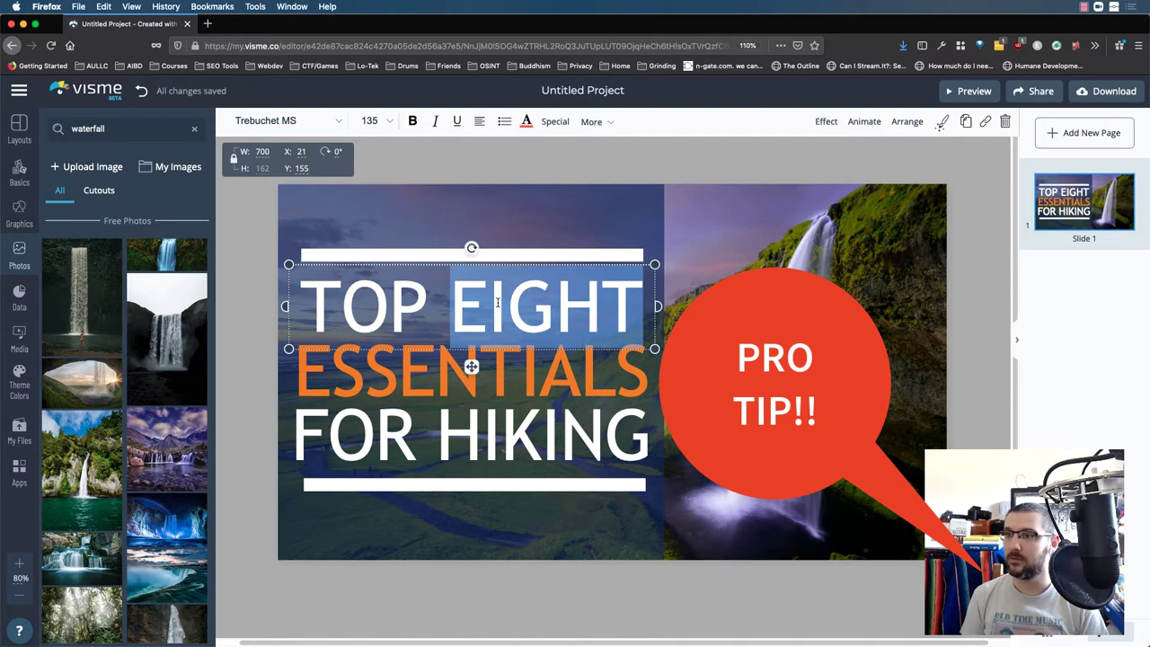
text(9)
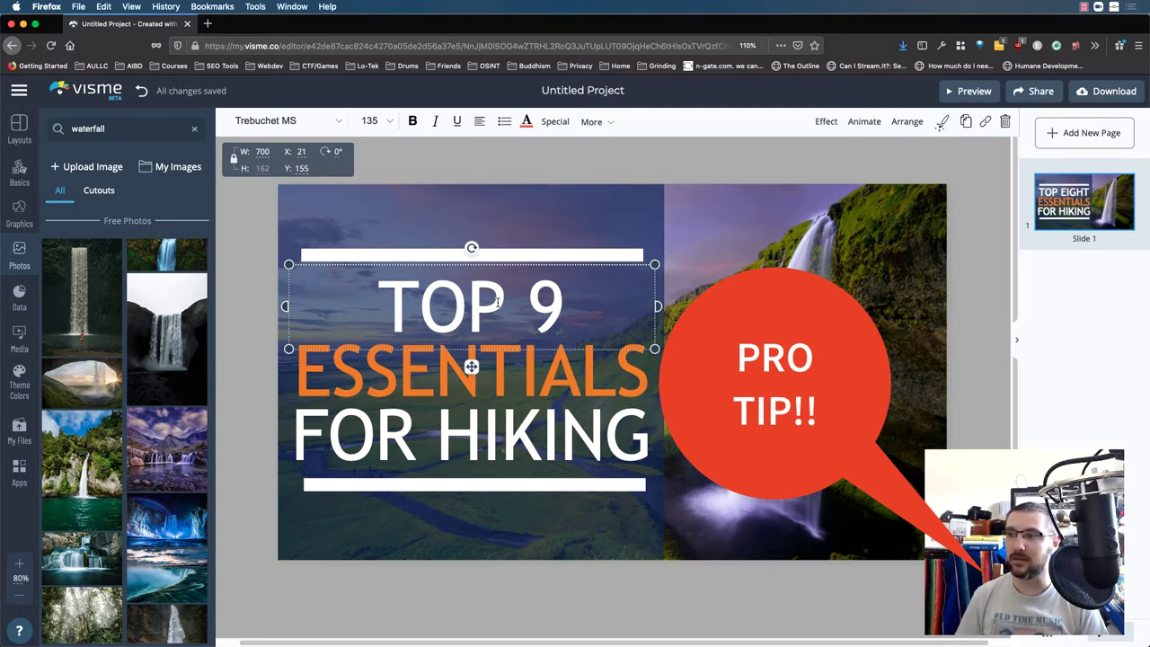
double_click(559, 299)
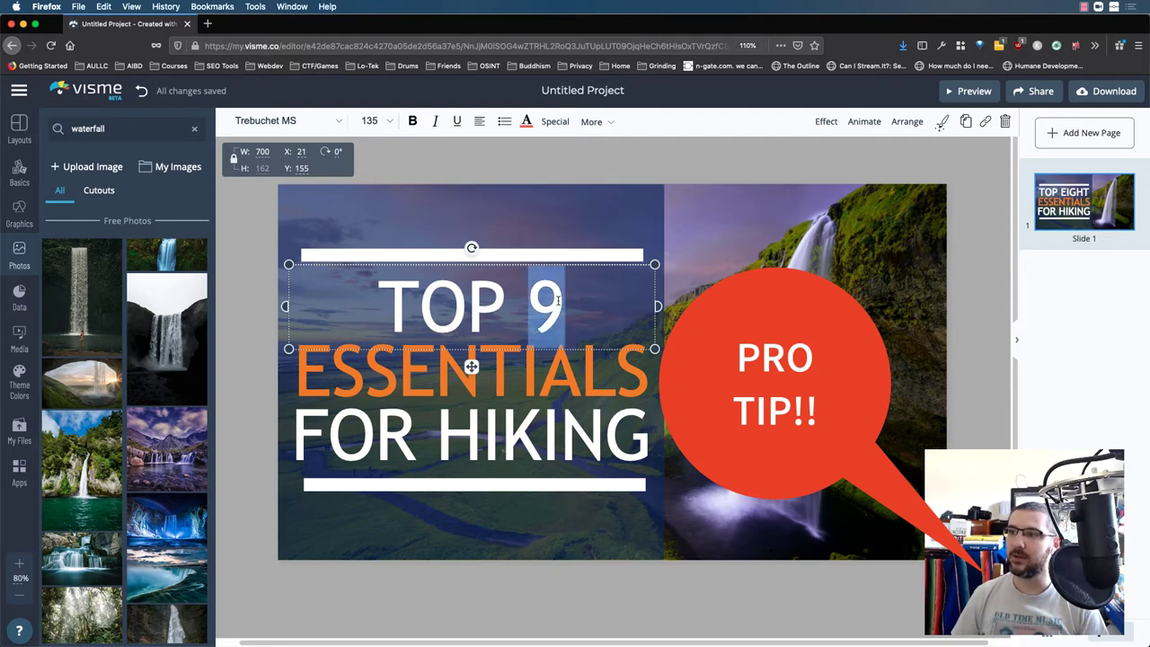
key(BackSpace)
text(7)
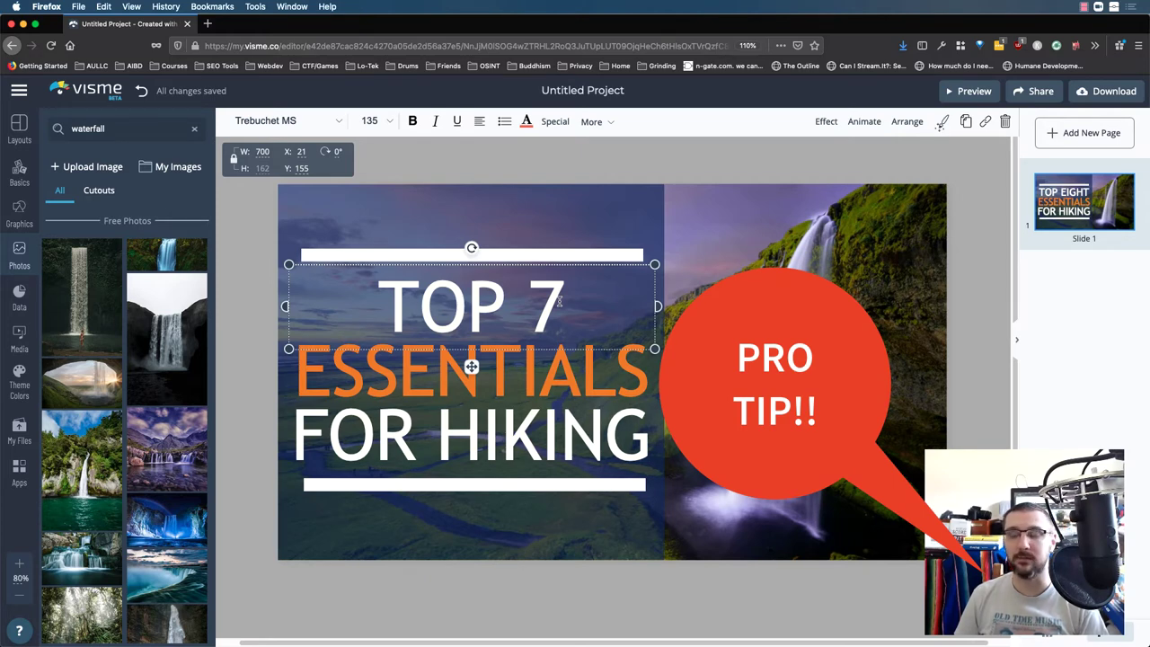
Replace ESSENTIALS with HIDDEN and PLACES on two lines and move it up toward TOP 7.
click(441, 429)
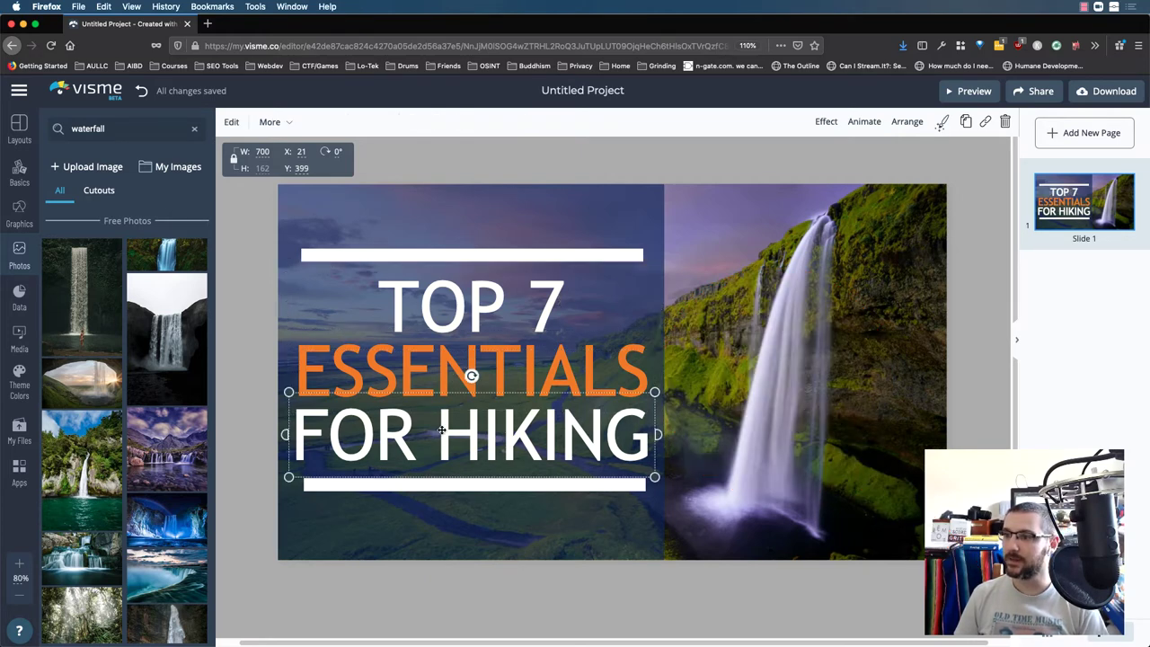
double_click(437, 379)
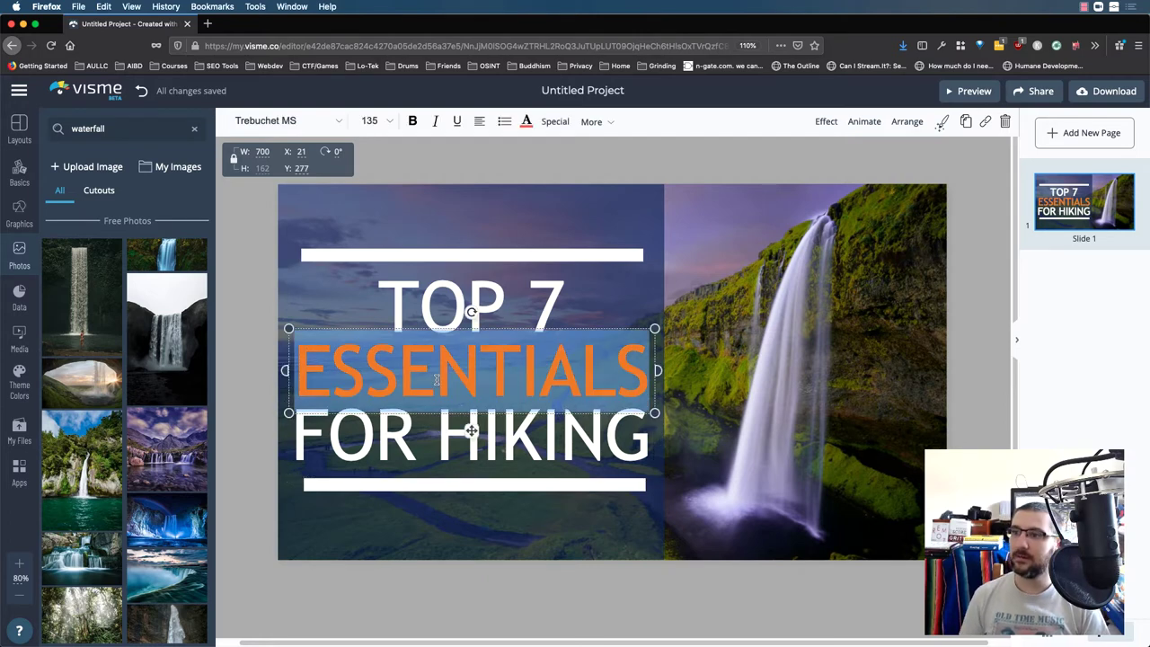
text(hid)
key(BackSpace)
key(BackSpace)
key(BackSpace)
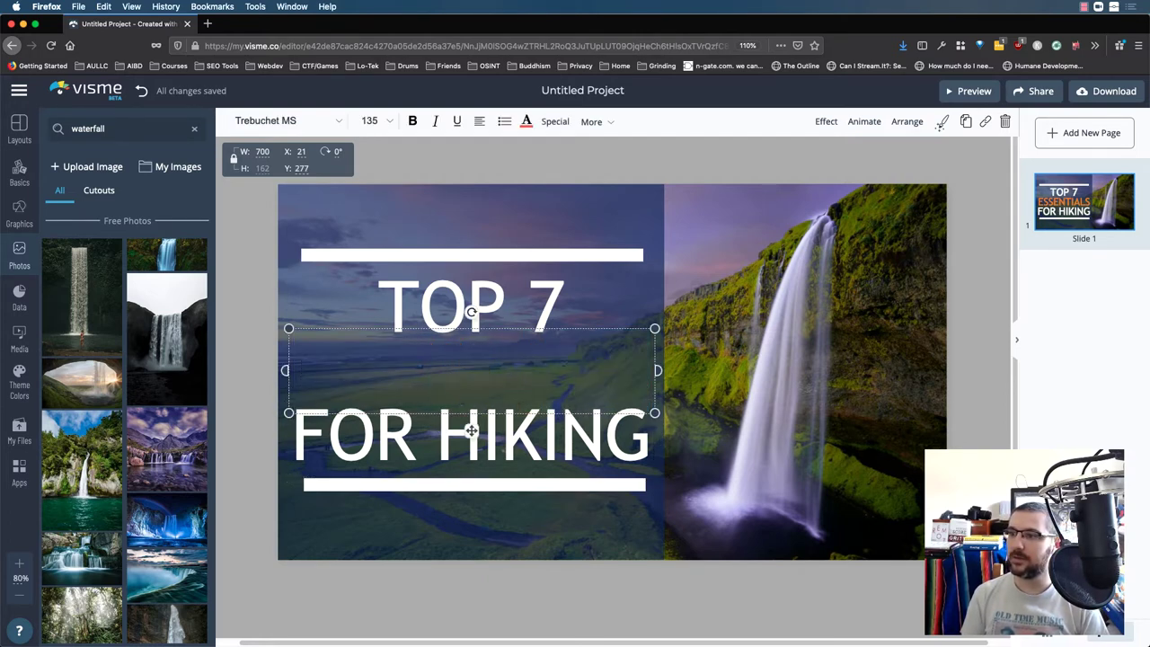
text(HIDDEN)
key(Return)
text(PLACES)
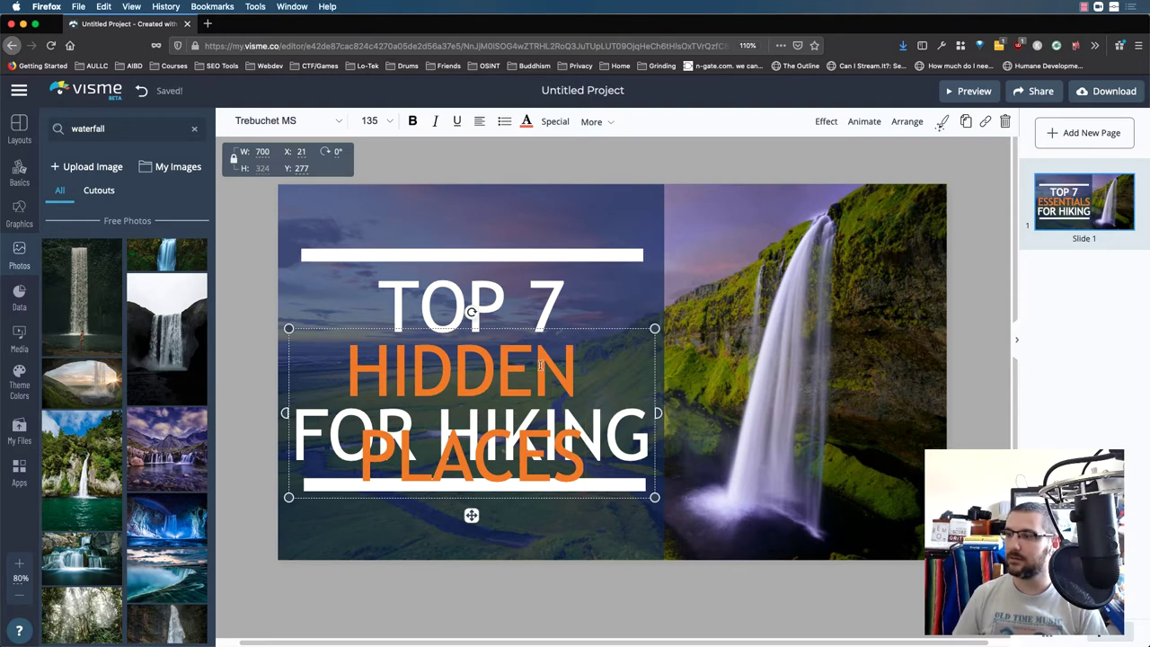
key(Escape)
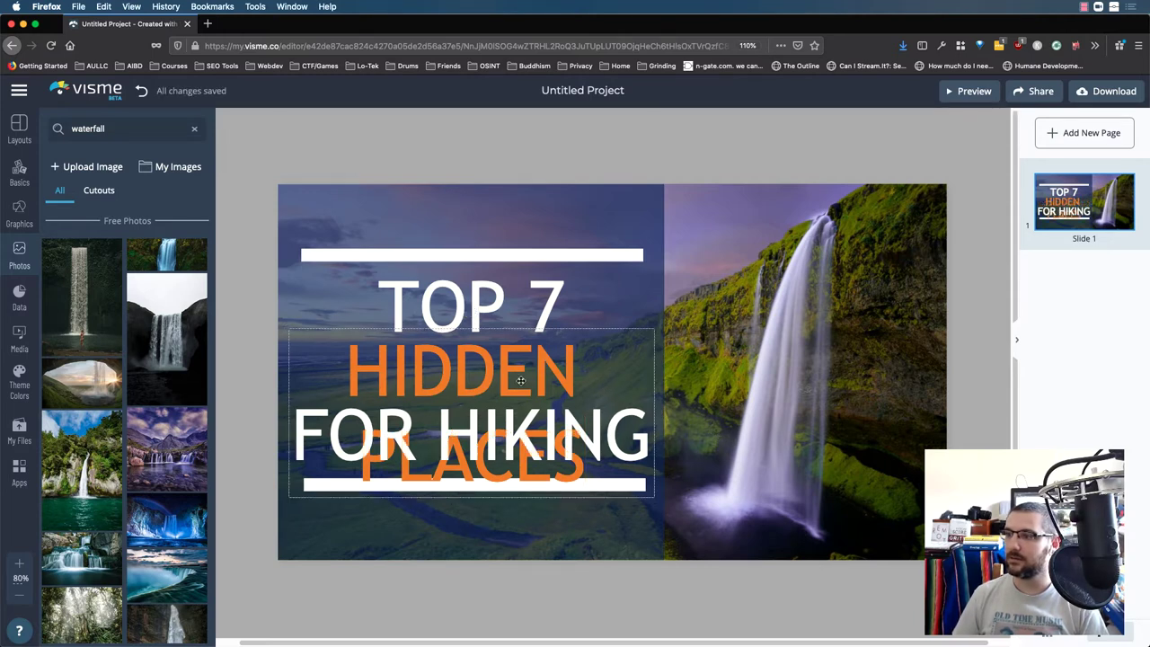
drag(520, 380, 520, 337)
Replace FOR HIKING with IN WOW, then highlight both HIDDEN PLACES lines.
click(595, 415)
double_click(595, 415)
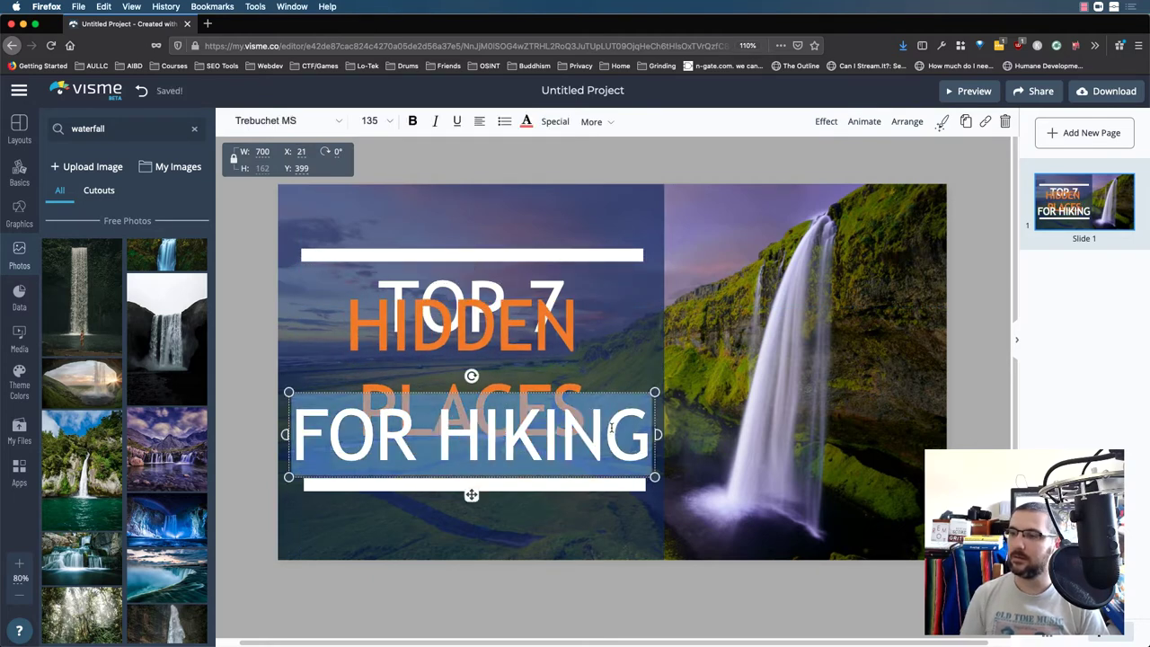
key(BackSpace)
text(IN WOW)
click(501, 281)
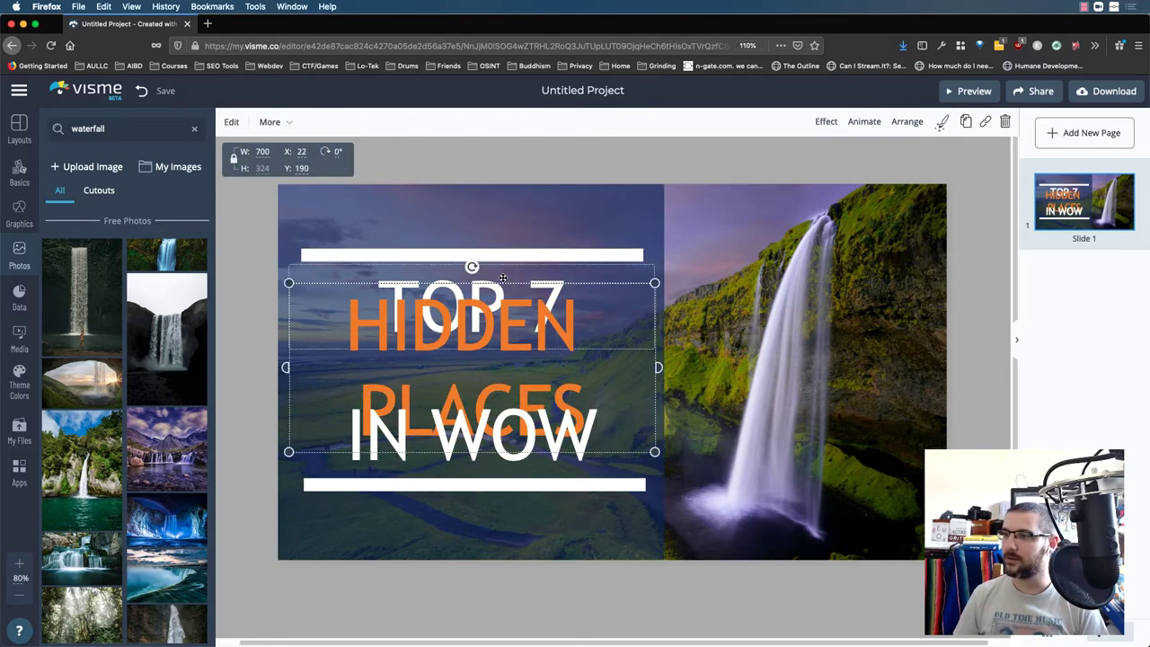
double_click(489, 325)
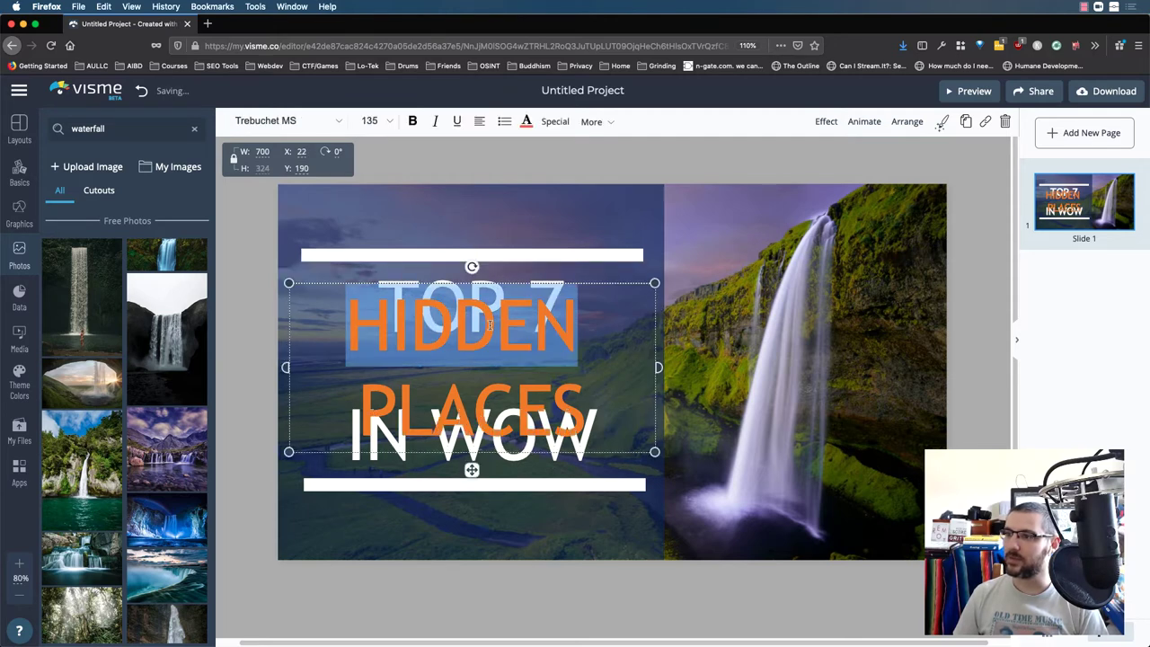
triple_click(489, 325)
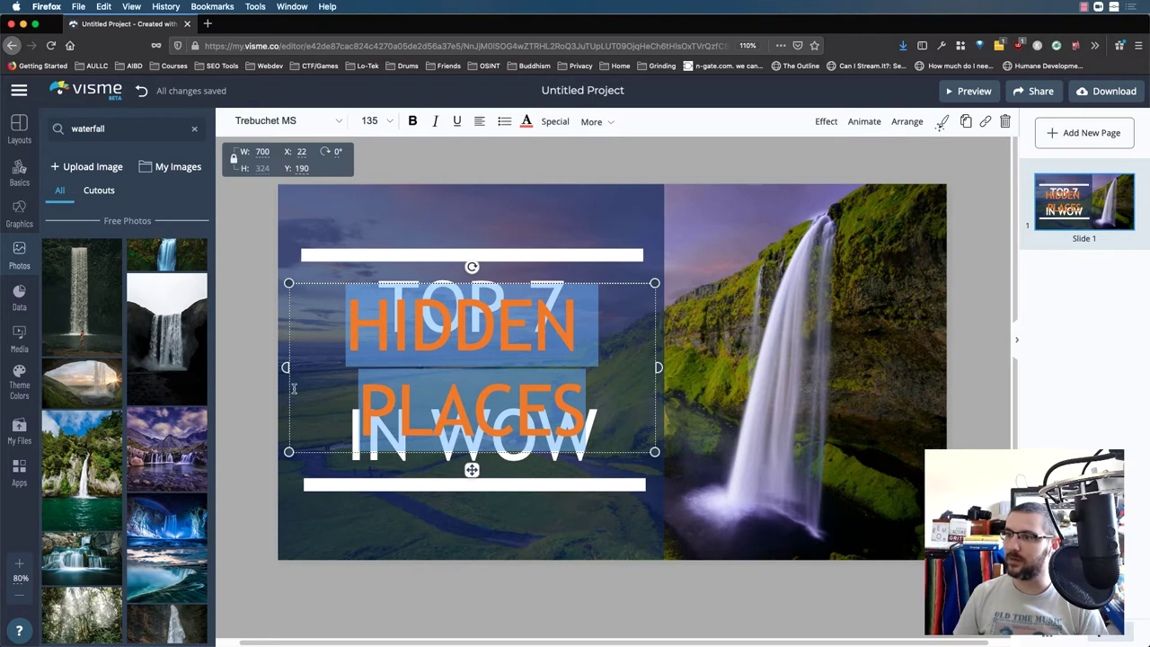
click(526, 124)
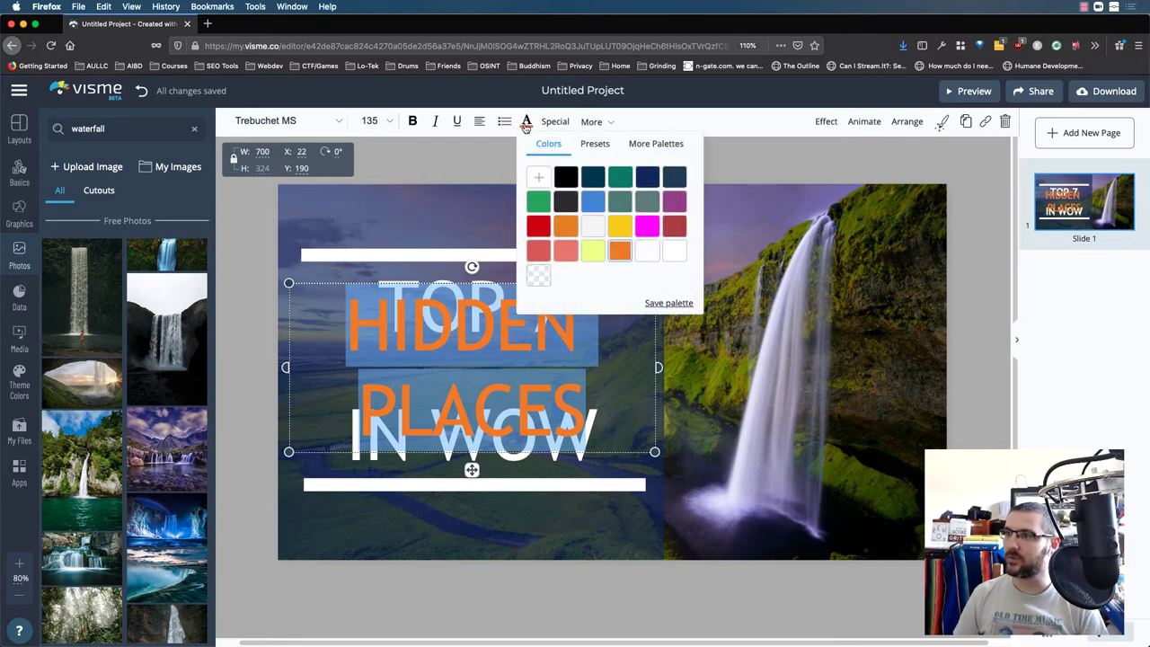
click(537, 250)
click(408, 142)
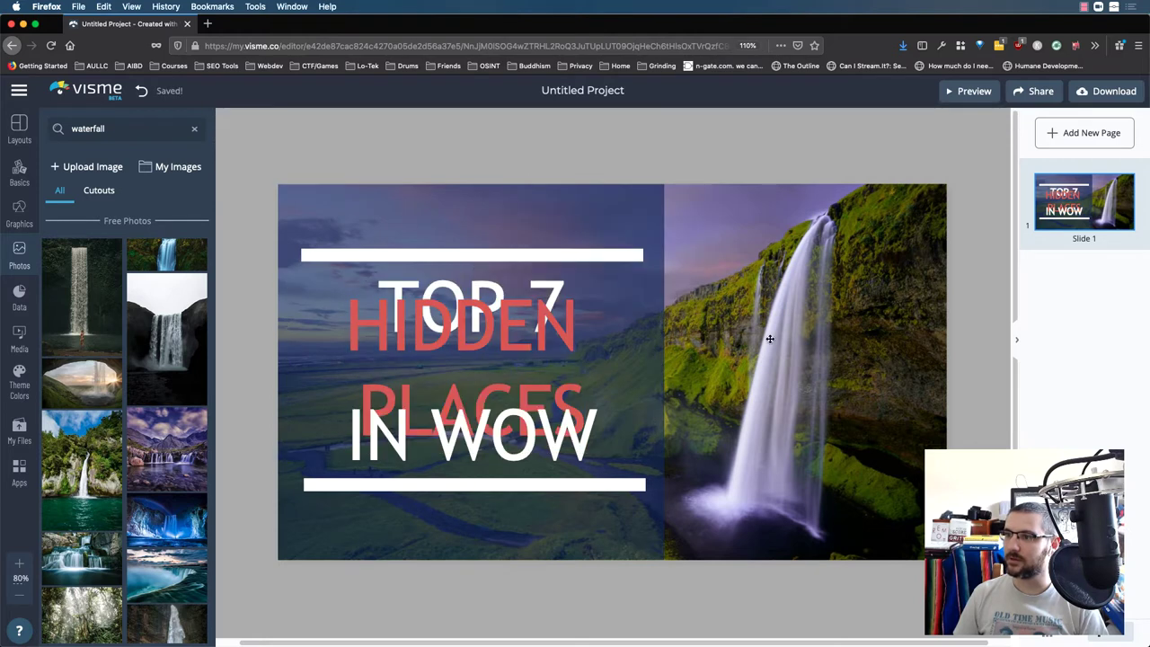
click(480, 334)
double_click(480, 334)
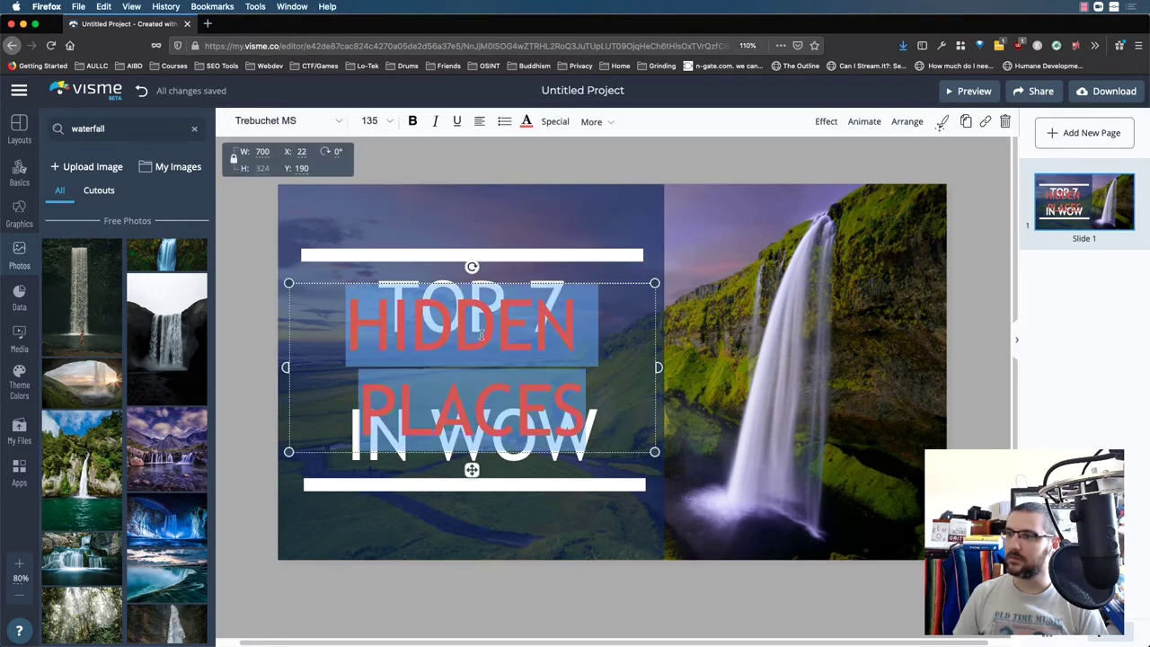
click(525, 123)
click(538, 225)
click(794, 304)
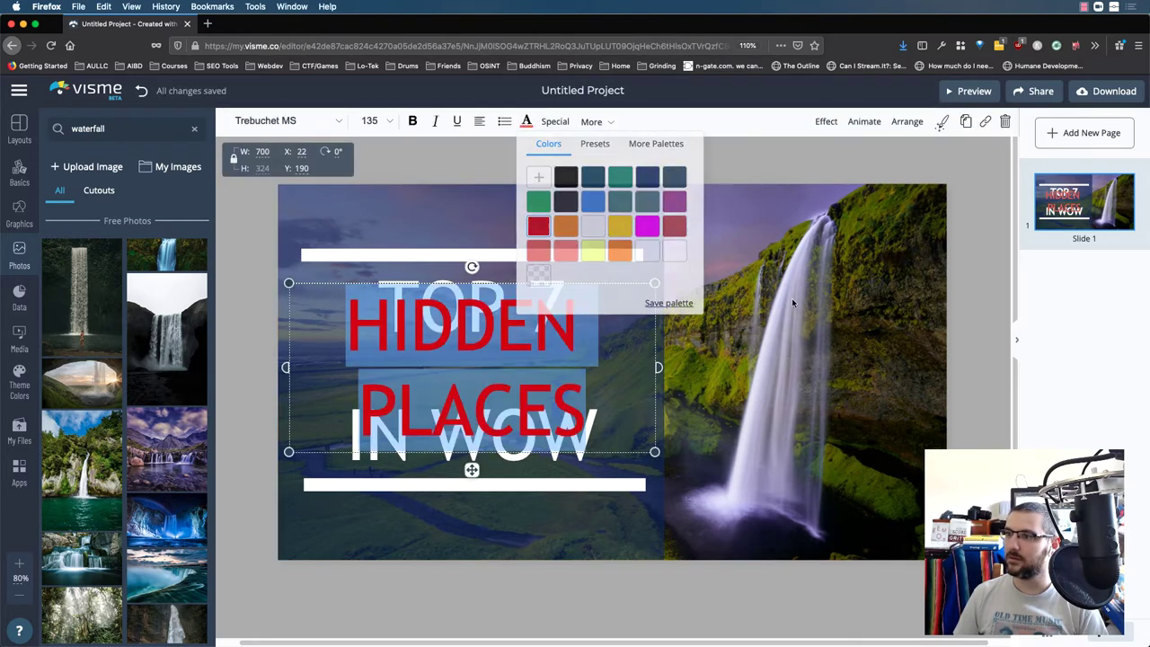
double_click(469, 320)
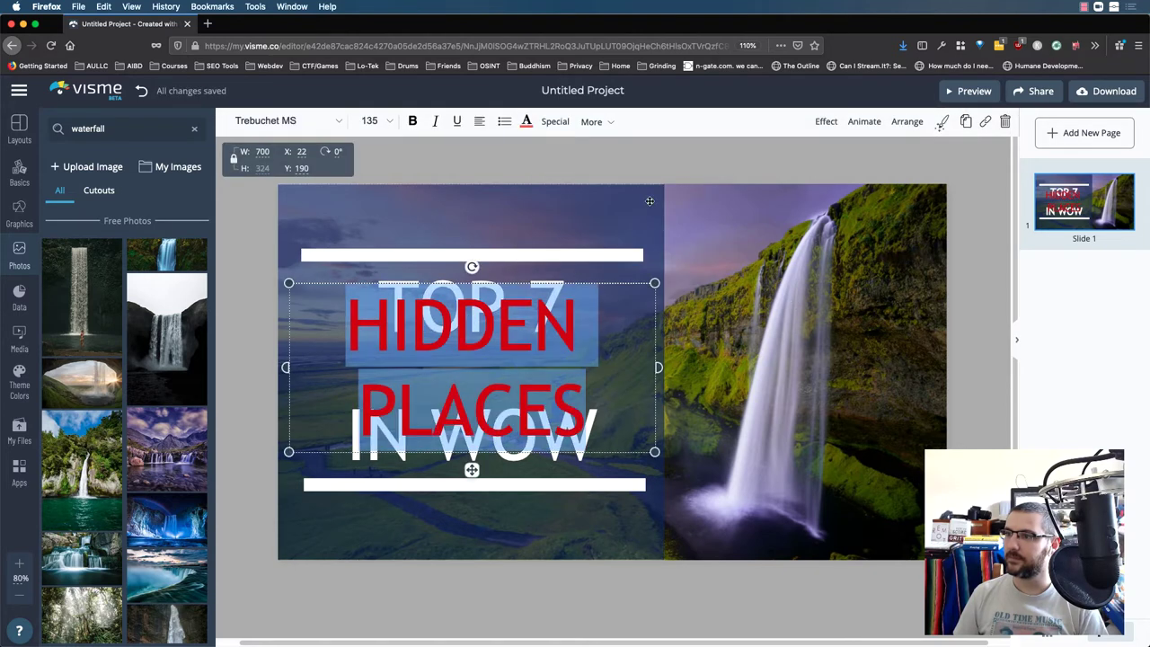
click(526, 123)
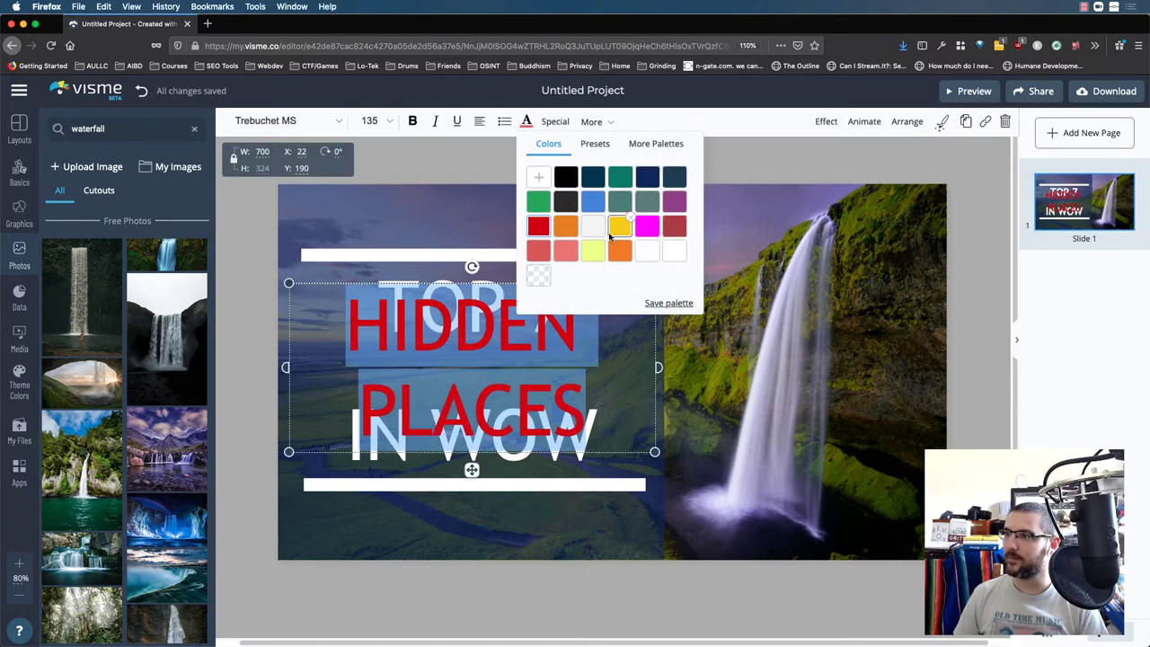
click(619, 252)
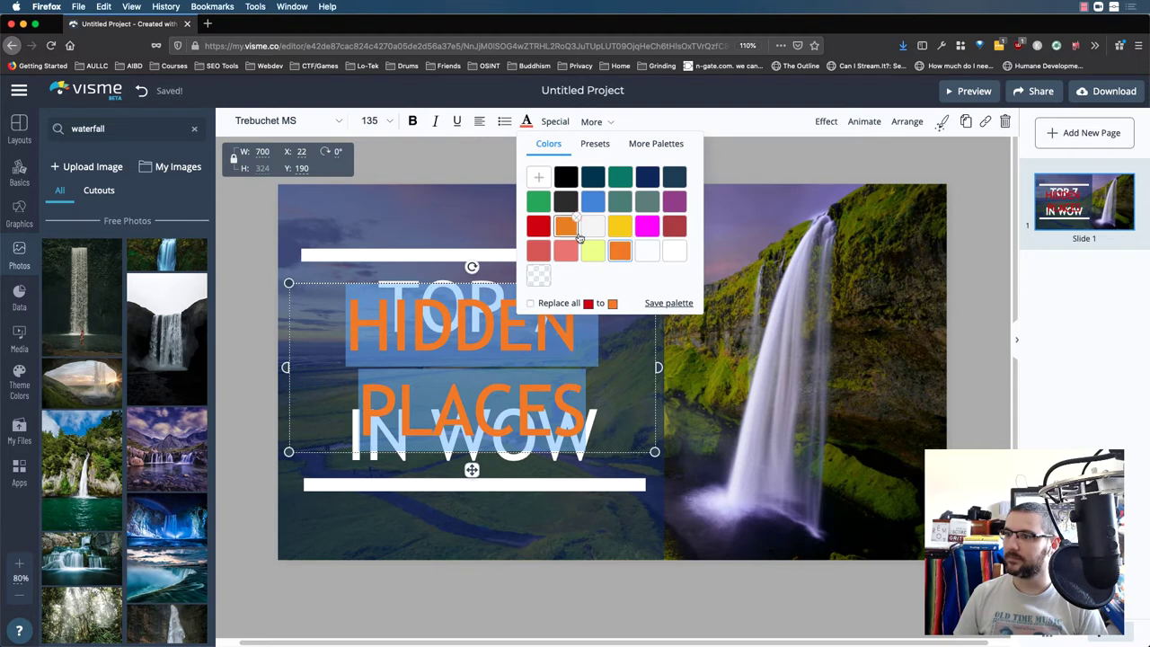
click(565, 226)
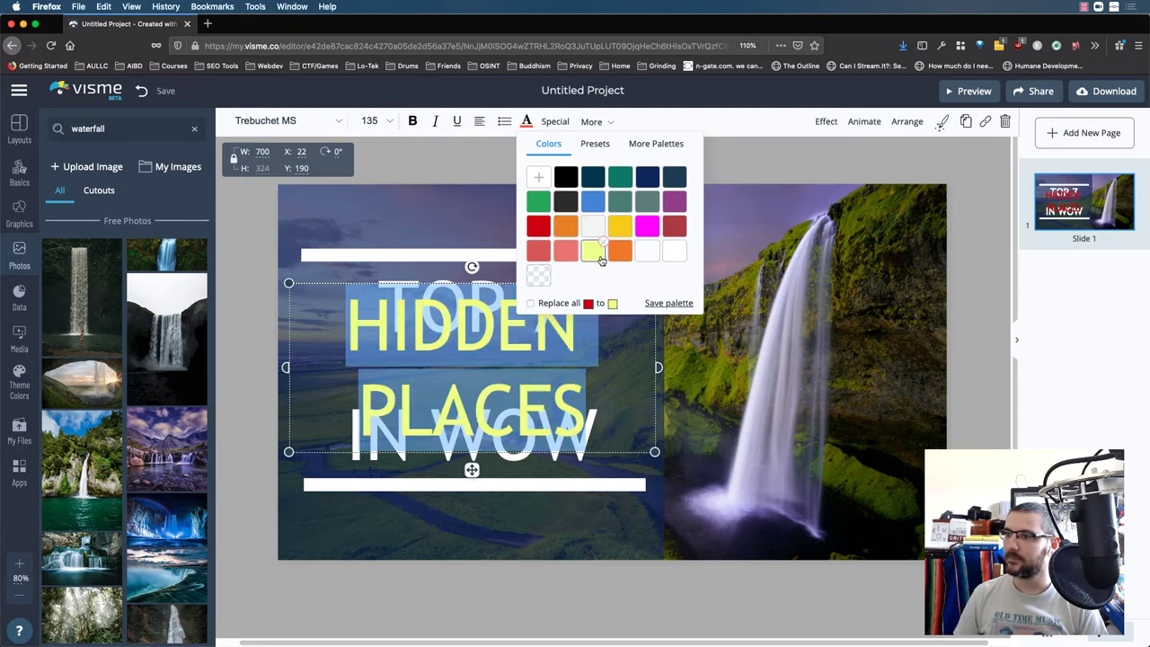
click(620, 251)
key(Escape)
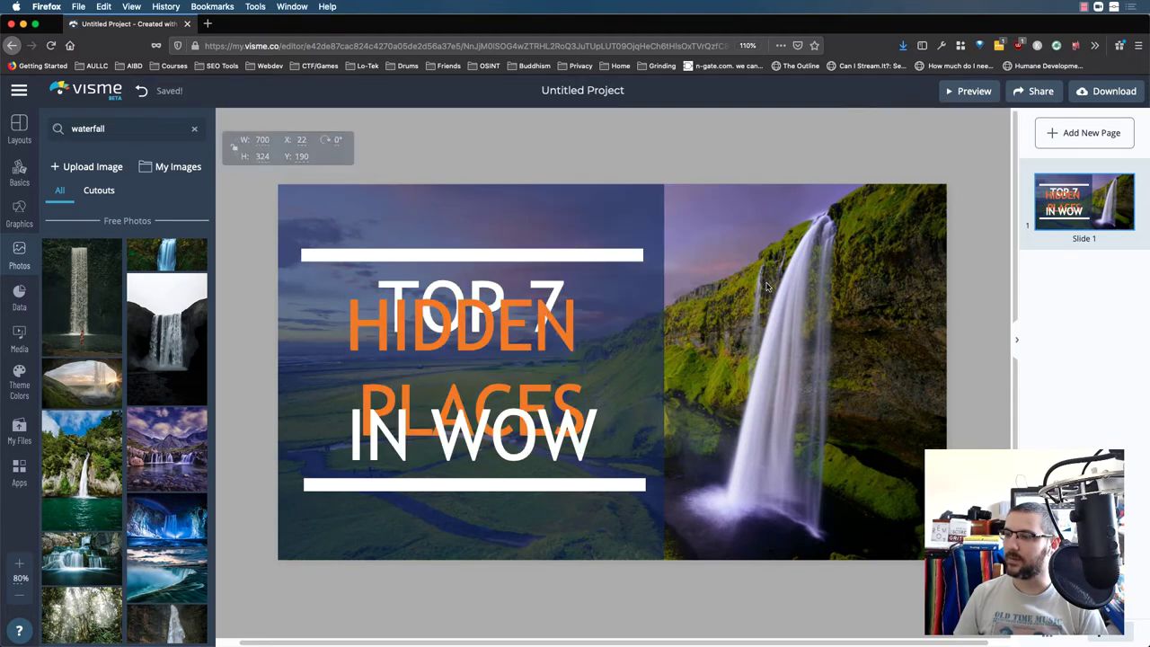
Set the line height of the HIDDEN PLACES text to 0.9.
click(499, 281)
double_click(499, 281)
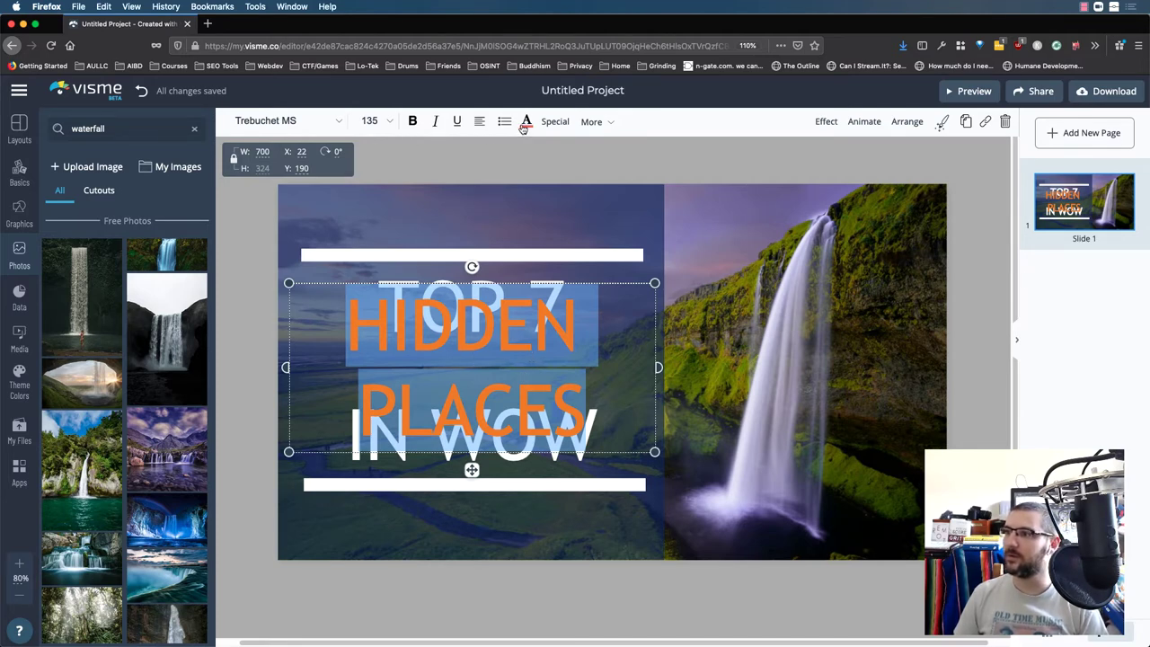
click(604, 122)
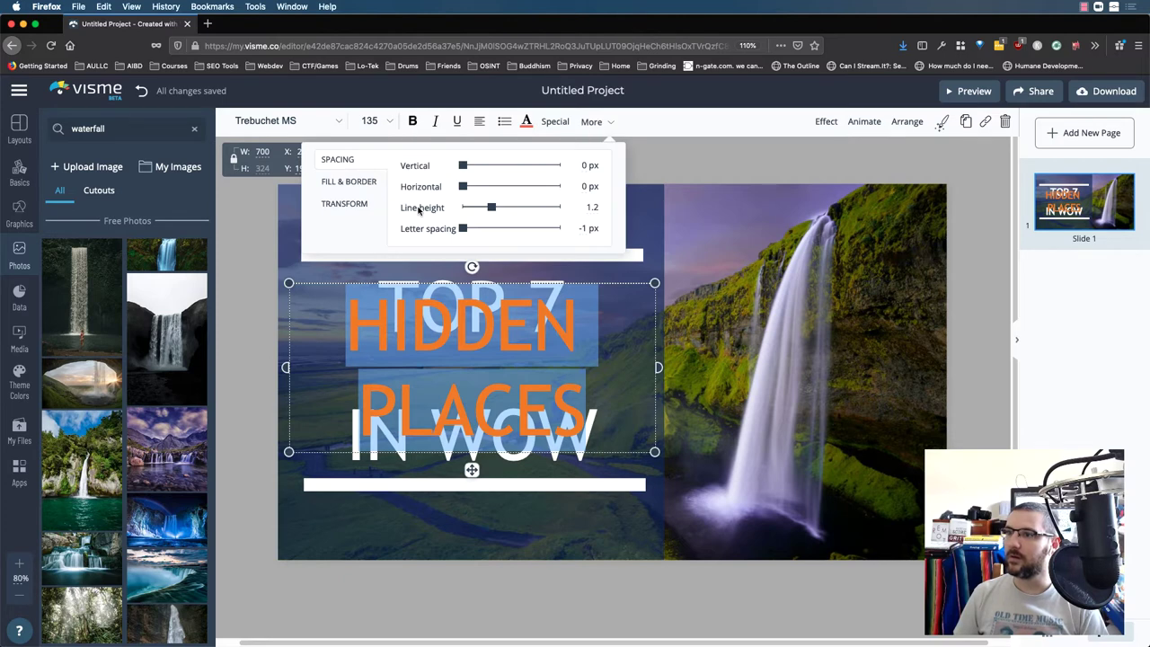
drag(493, 208, 485, 209)
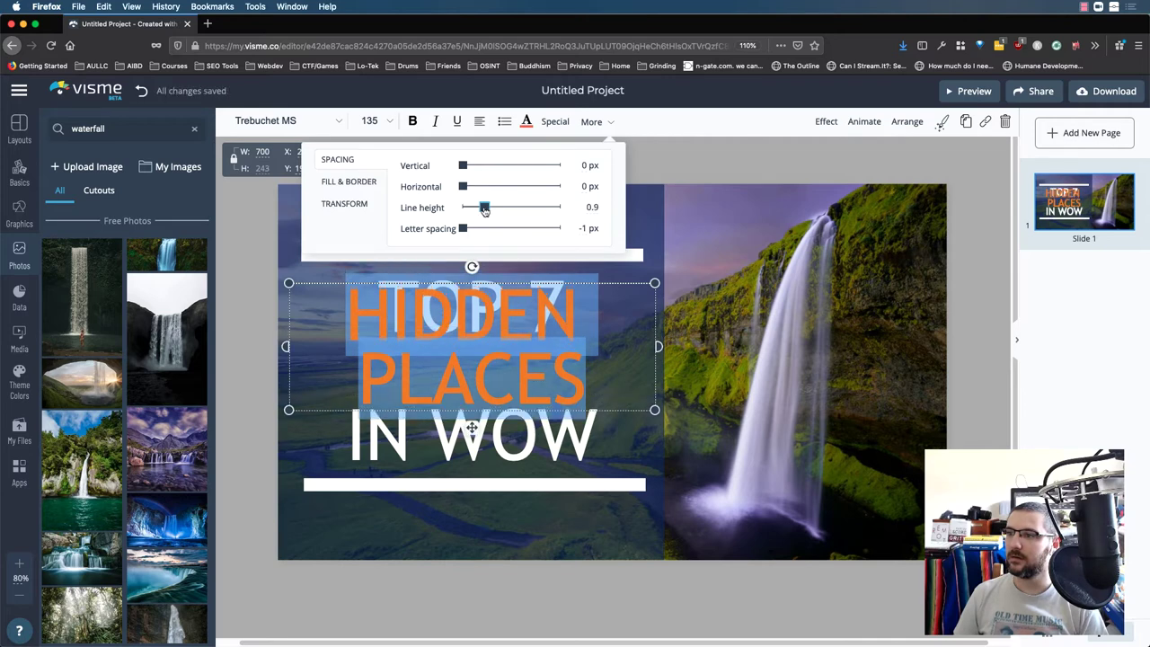
click(710, 268)
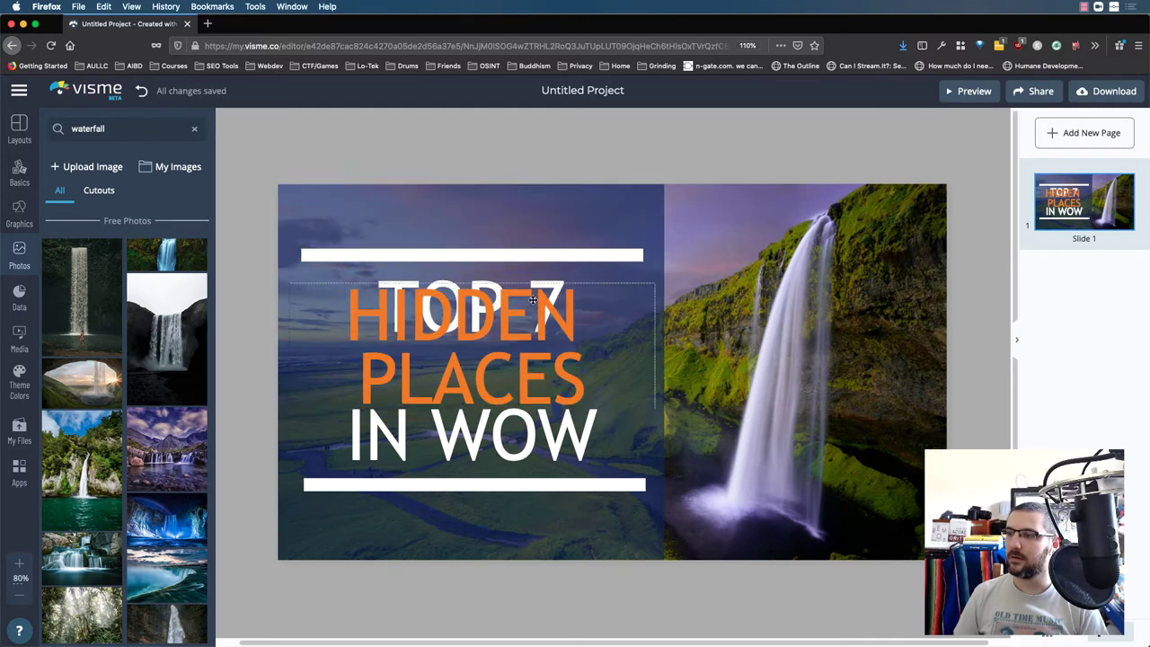
Set TOP 7 to font size 110 and the IN WOW line to font size 100.
double_click(454, 290)
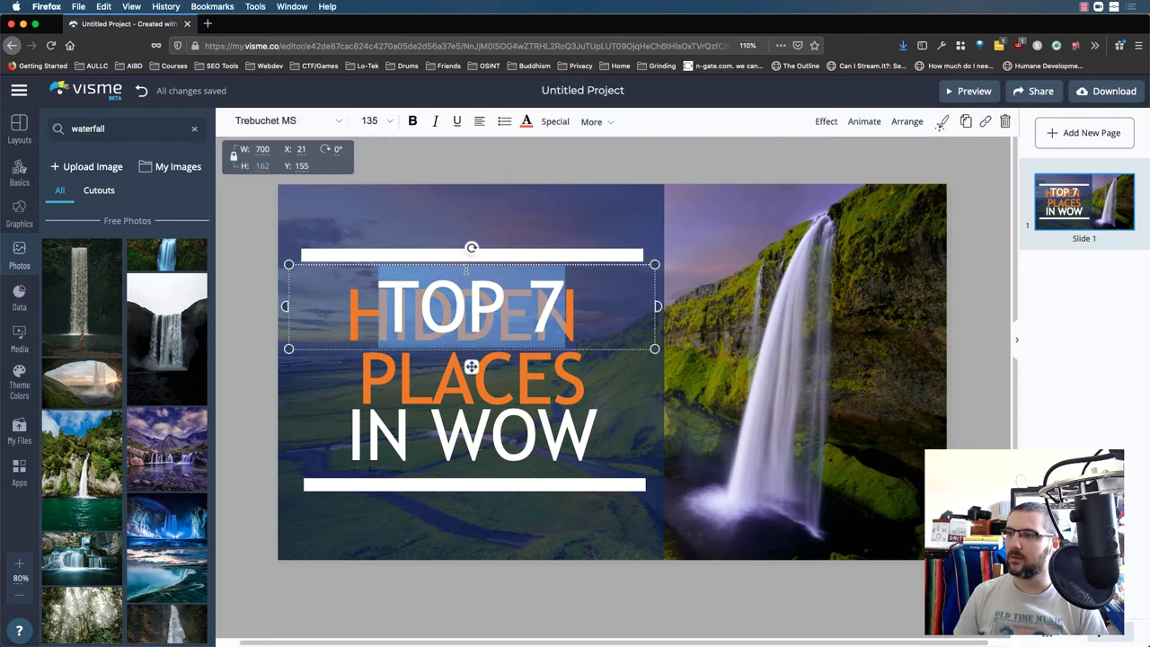
click(391, 121)
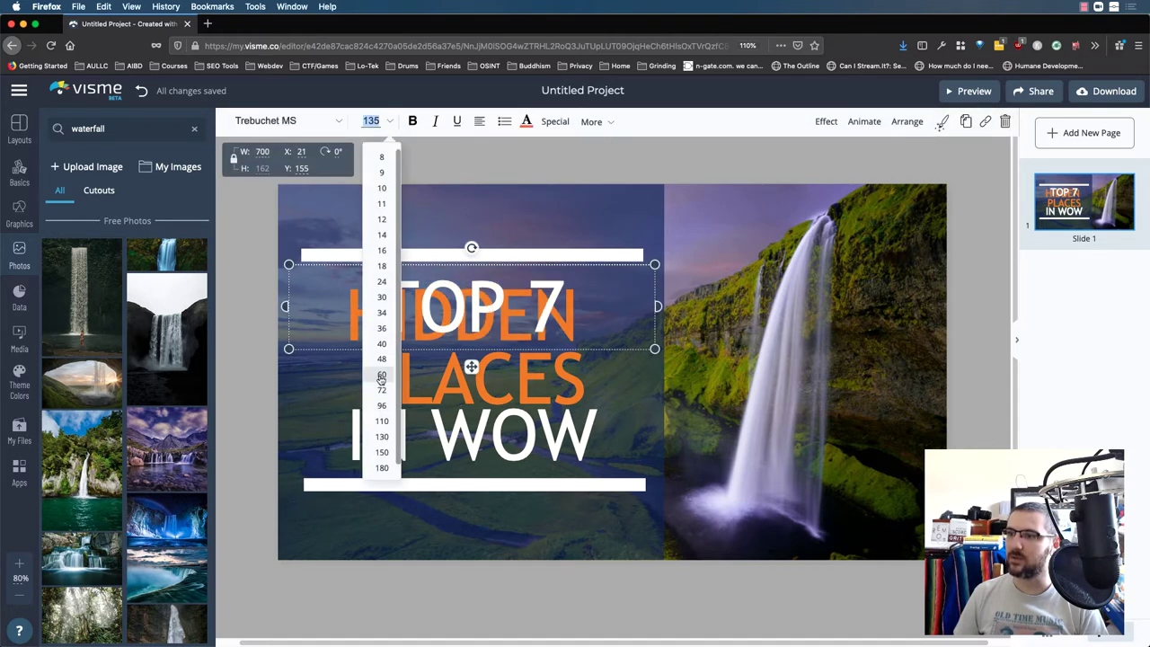
click(382, 420)
click(503, 427)
double_click(516, 425)
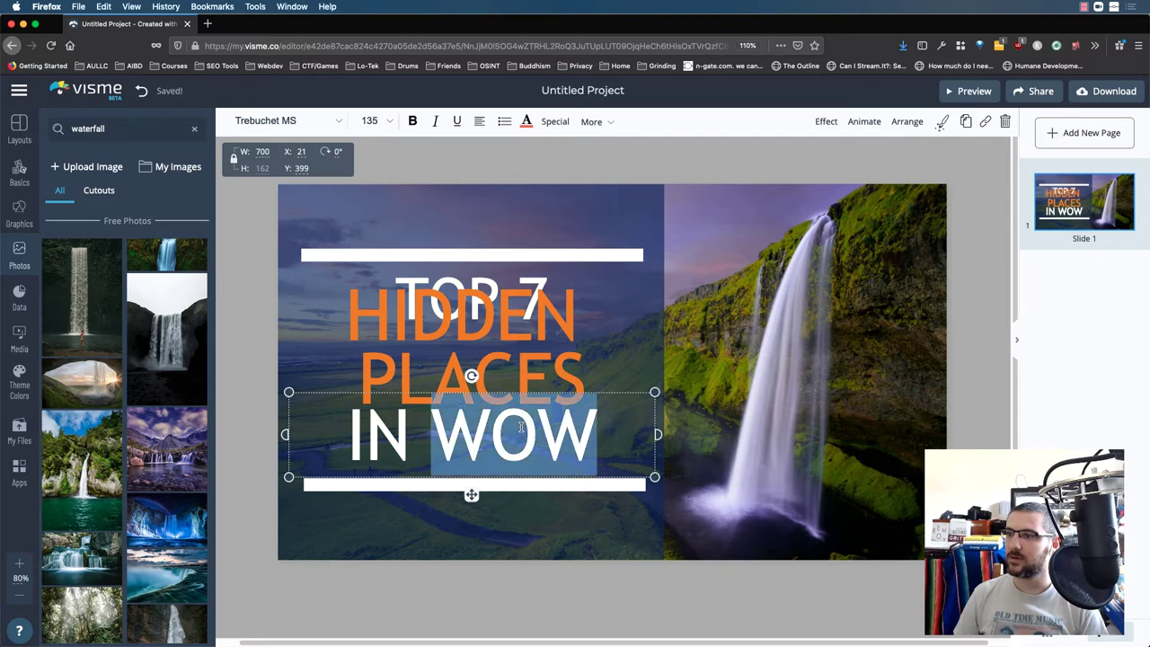
click(389, 122)
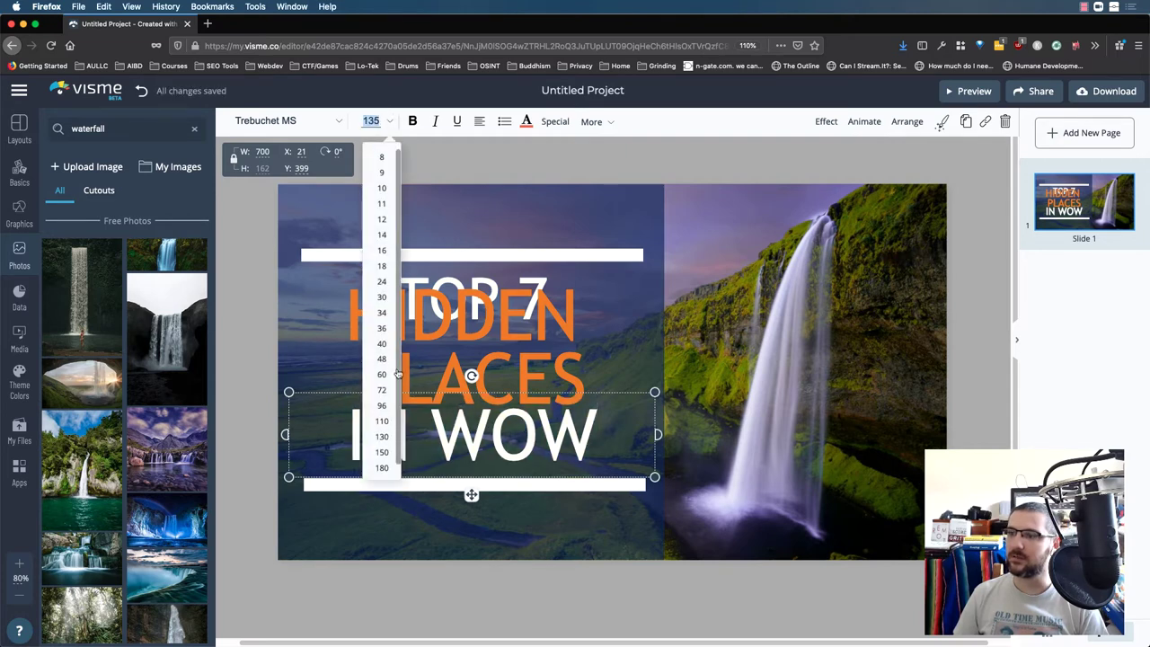
click(383, 420)
click(381, 122)
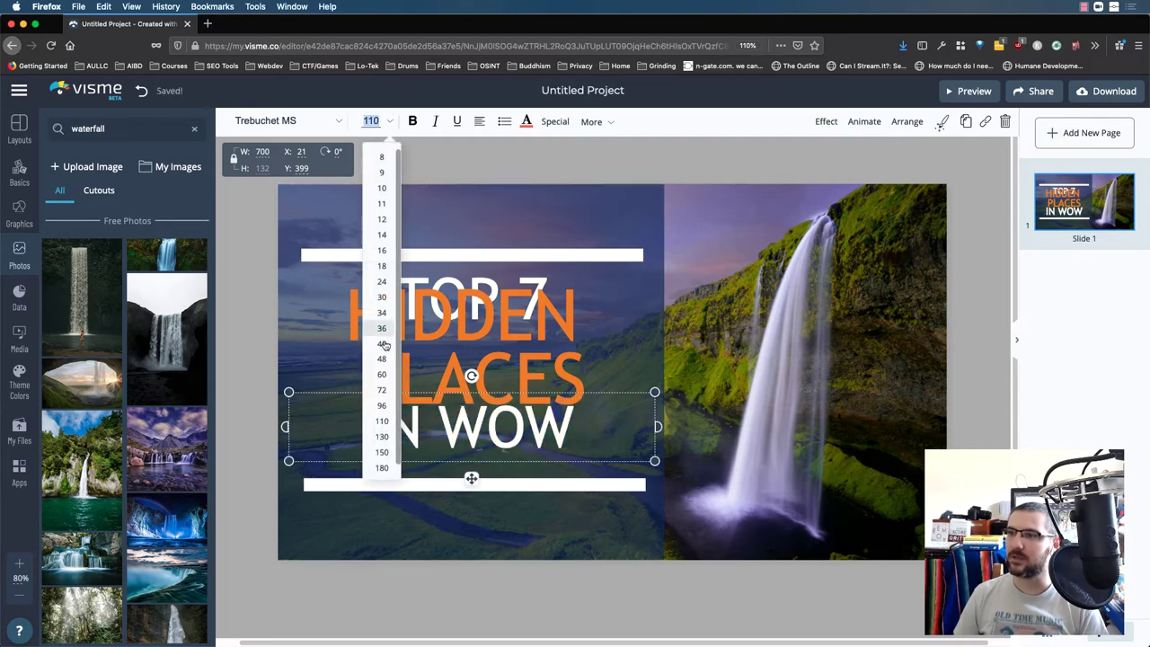
click(370, 121)
click(371, 121)
text(100)
key(Return)
Reduce the TOP 7 line to font size 100.
click(476, 297)
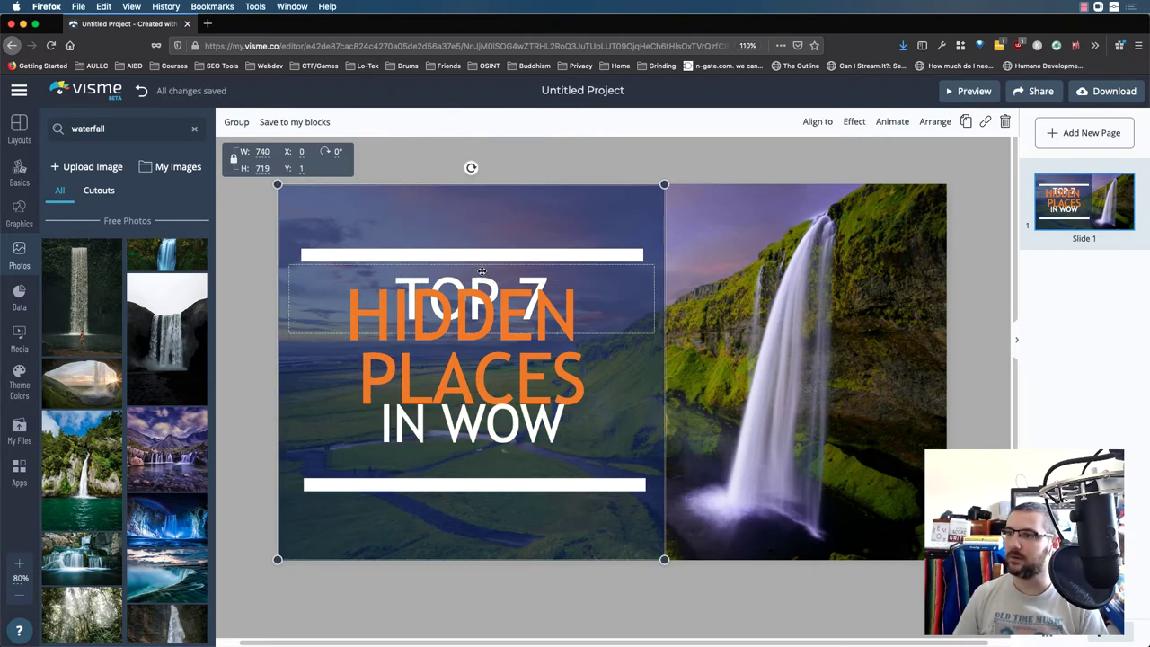
double_click(482, 271)
click(371, 121)
text(100)
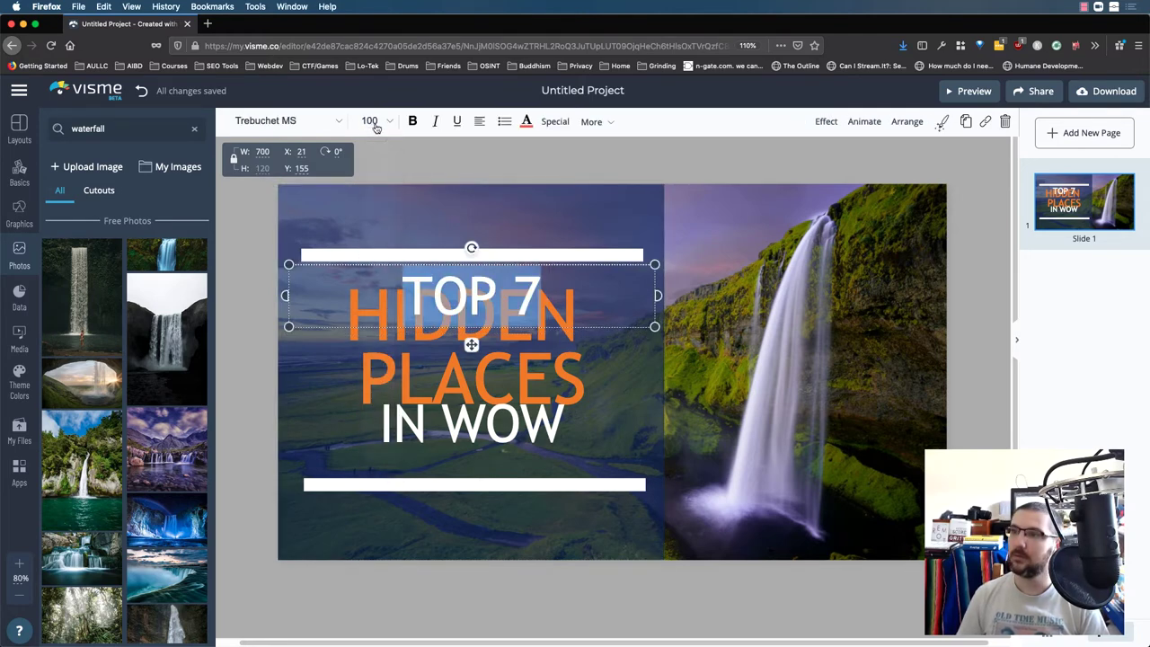
key(Return)
click(613, 366)
click(472, 422)
Respace the title lines by nudging IN WOW down, HIDDEN PLACES lower and TOP 7 up.
drag(482, 443, 483, 457)
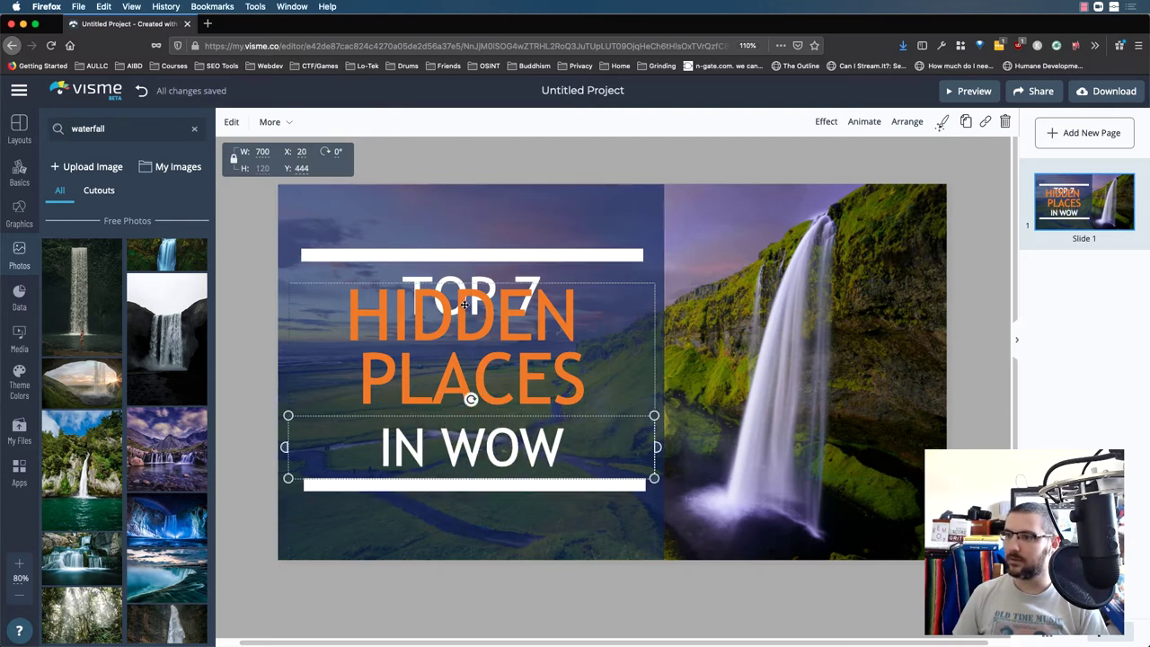
drag(472, 323, 477, 352)
drag(465, 297, 443, 279)
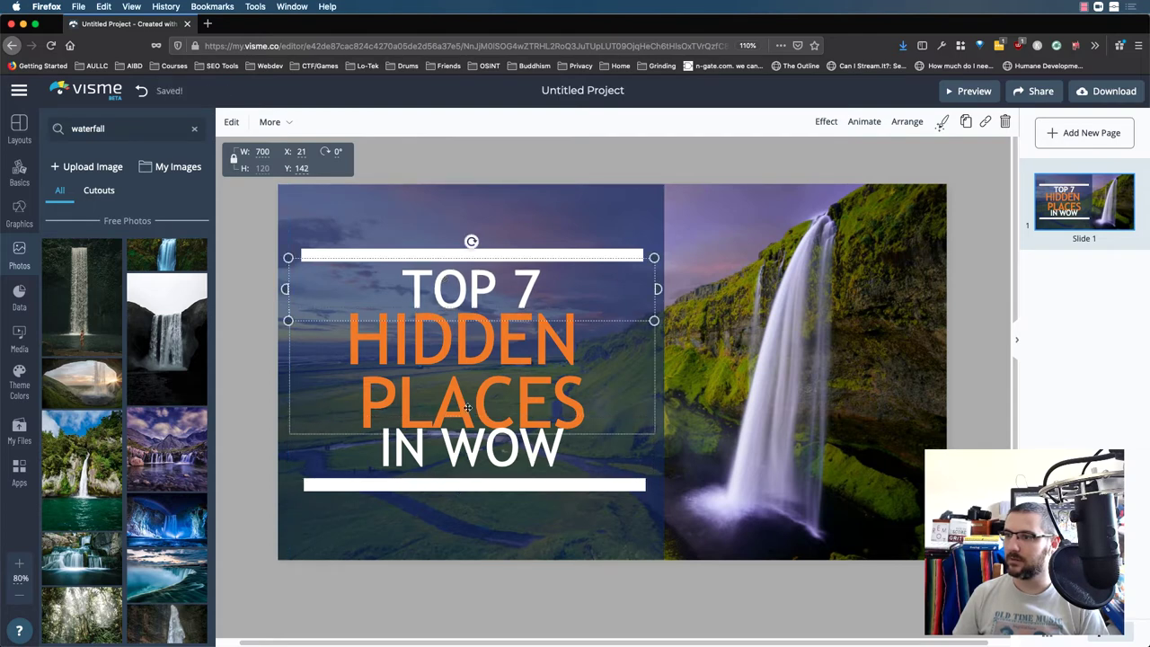
drag(467, 377, 470, 369)
Set both TOP 7 and IN WOW to font size 96.
click(450, 284)
click(450, 284)
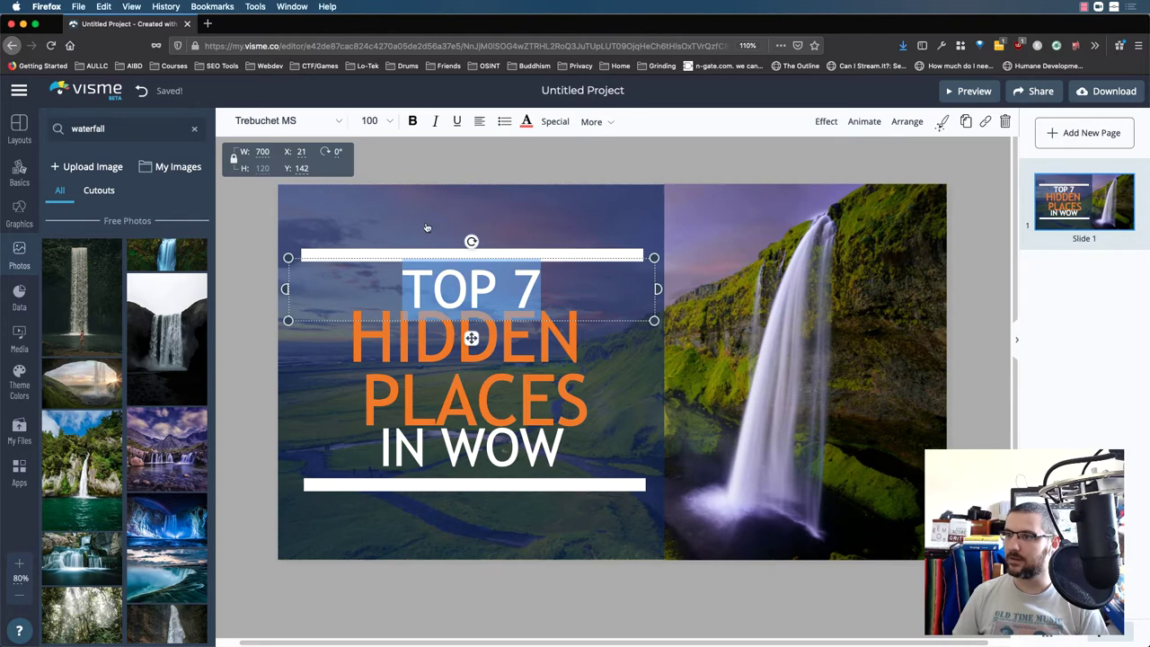
click(392, 123)
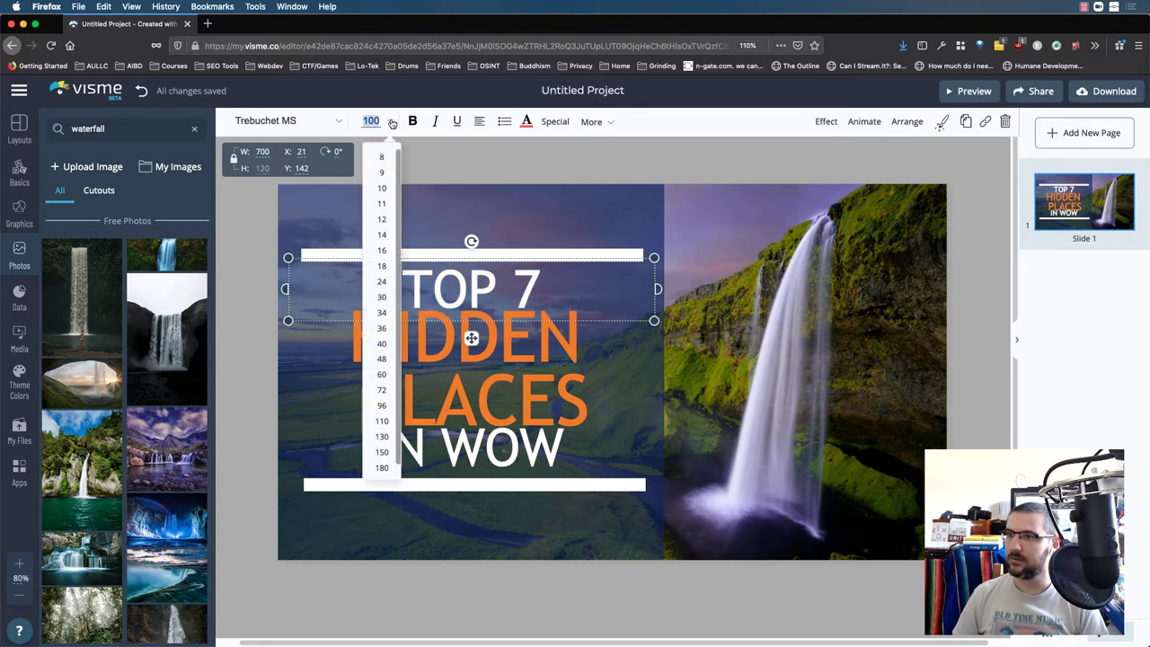
click(380, 405)
click(470, 429)
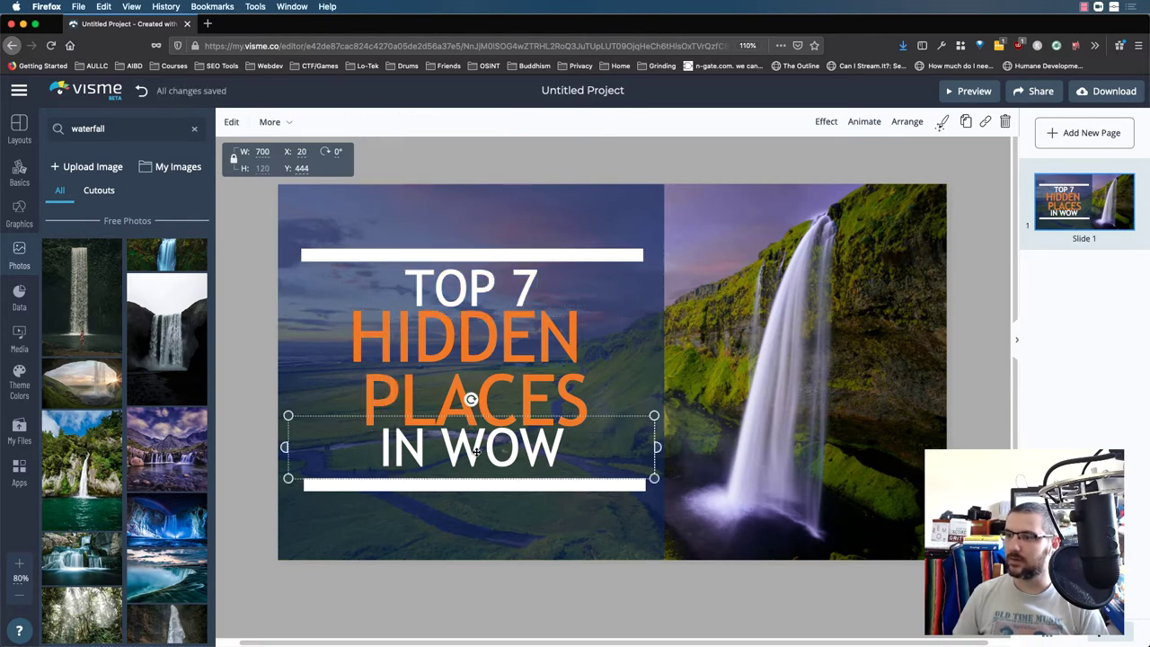
click(471, 436)
click(390, 121)
click(381, 405)
Stagger the title by shifting TOP 7 left and IN WOW right under the white bar.
click(752, 444)
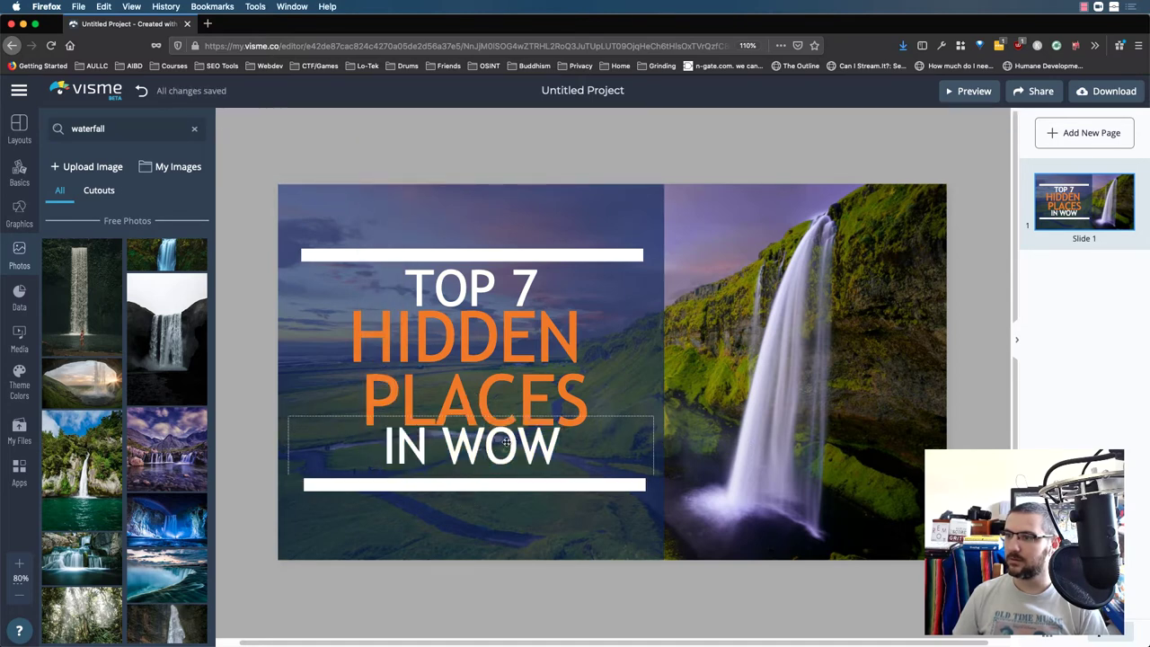
drag(495, 443, 489, 449)
click(472, 288)
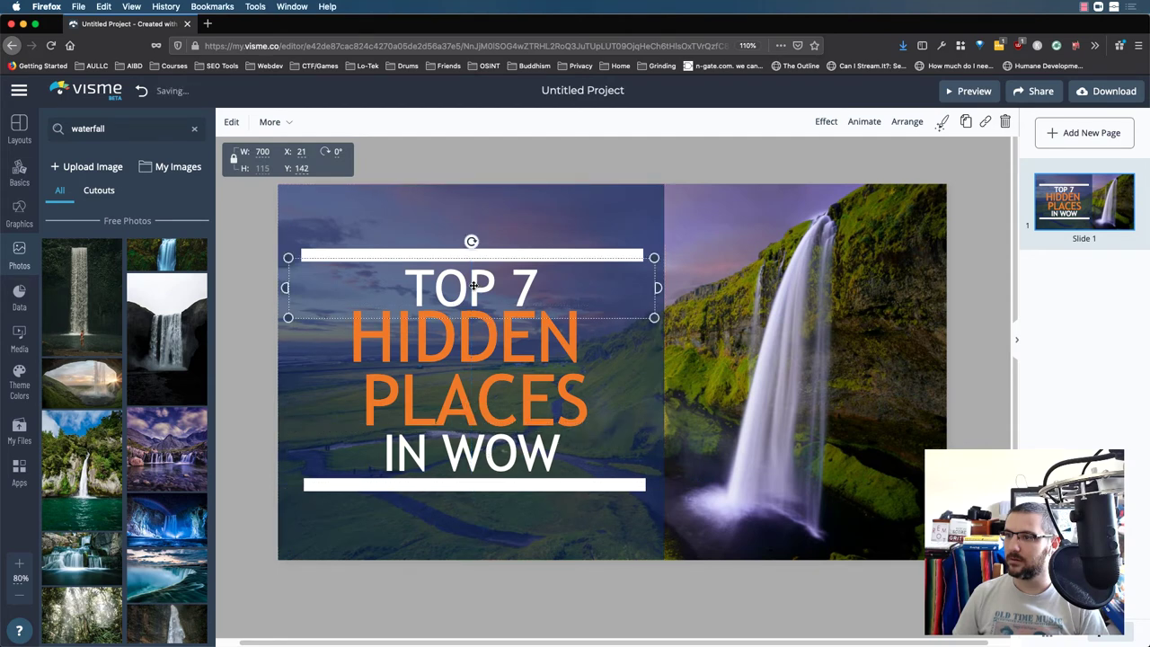
click(473, 332)
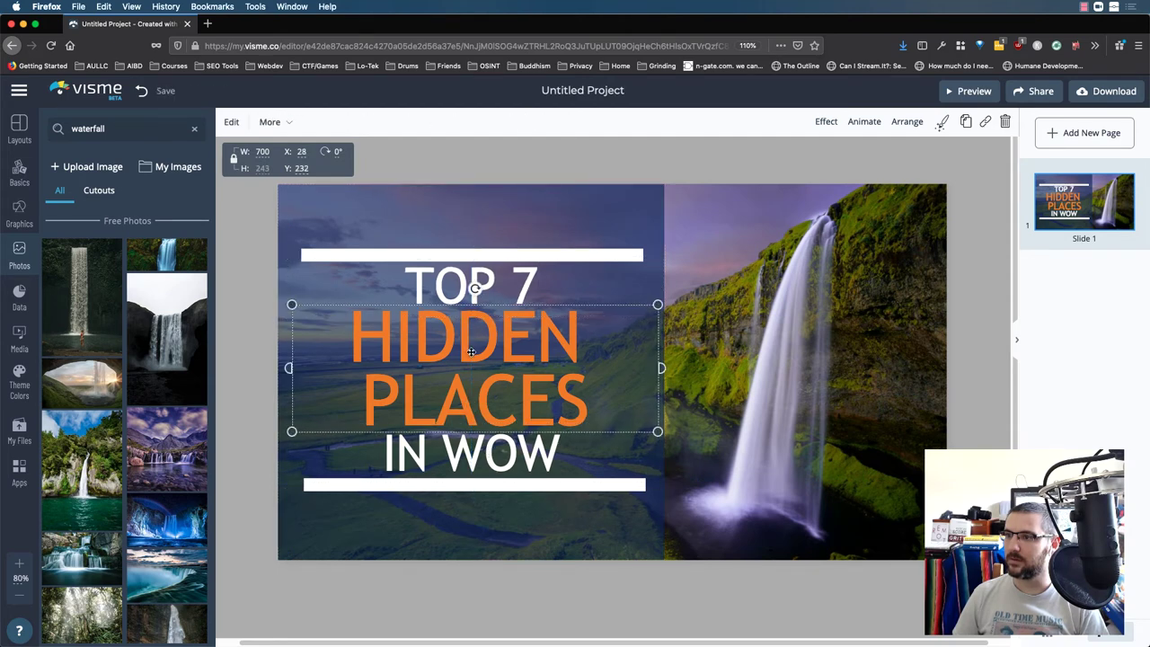
click(473, 267)
drag(486, 274, 386, 279)
drag(478, 456, 571, 456)
click(501, 526)
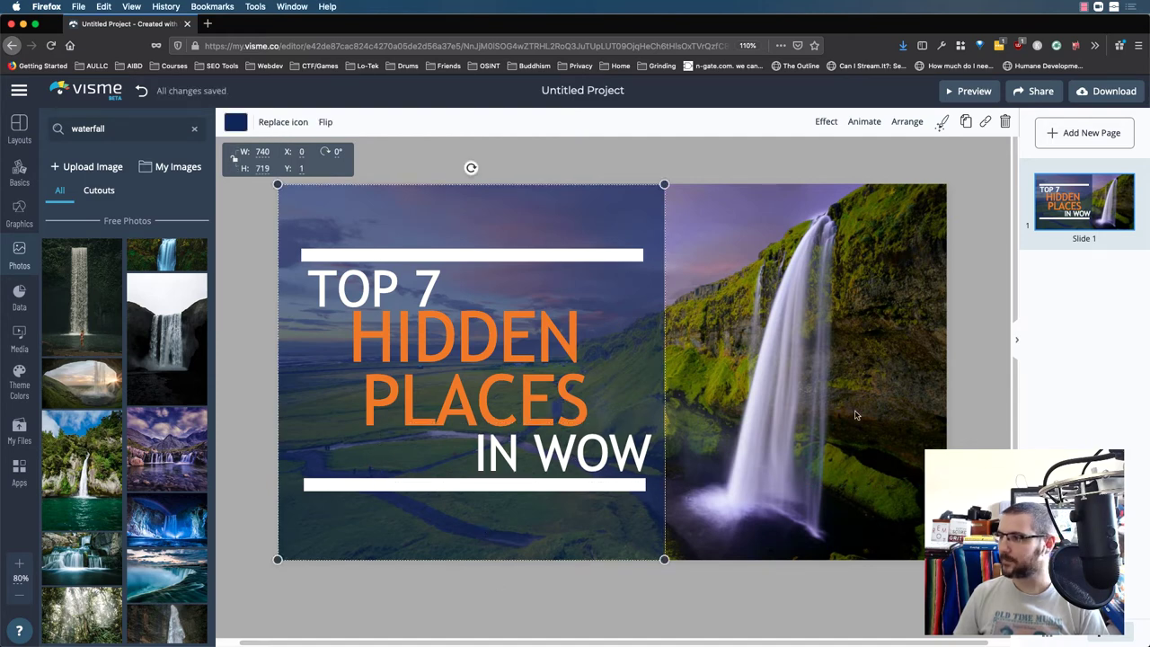
click(692, 159)
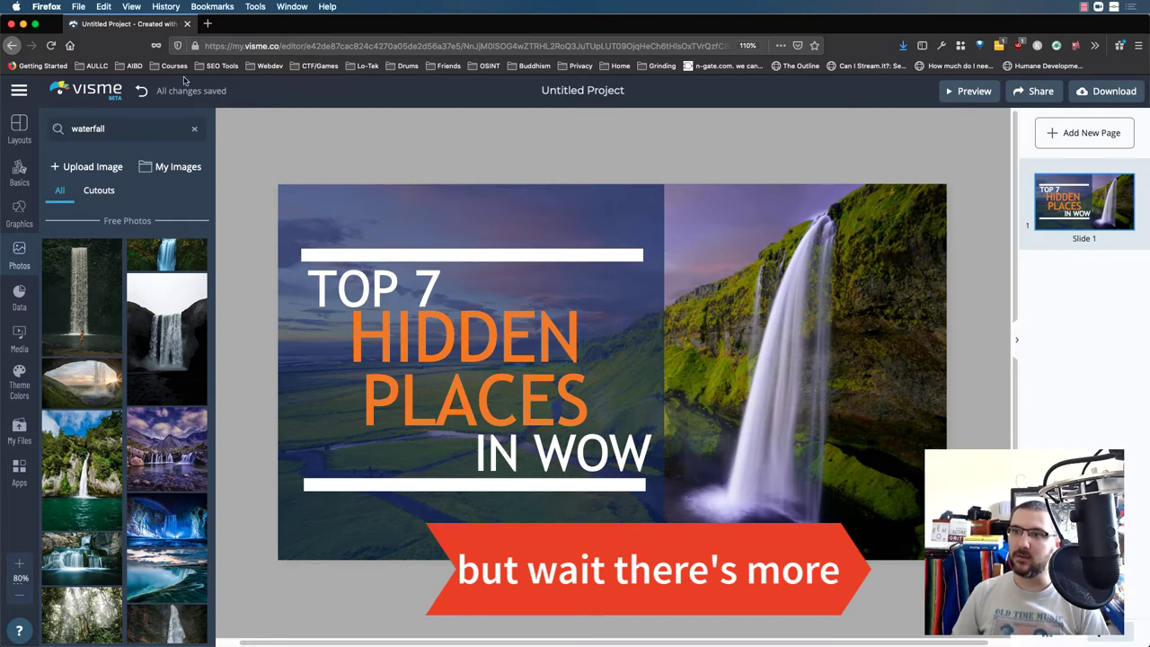
Clear 'waterfall' from the Photos panel search and place the cursor in the empty search field.
click(195, 130)
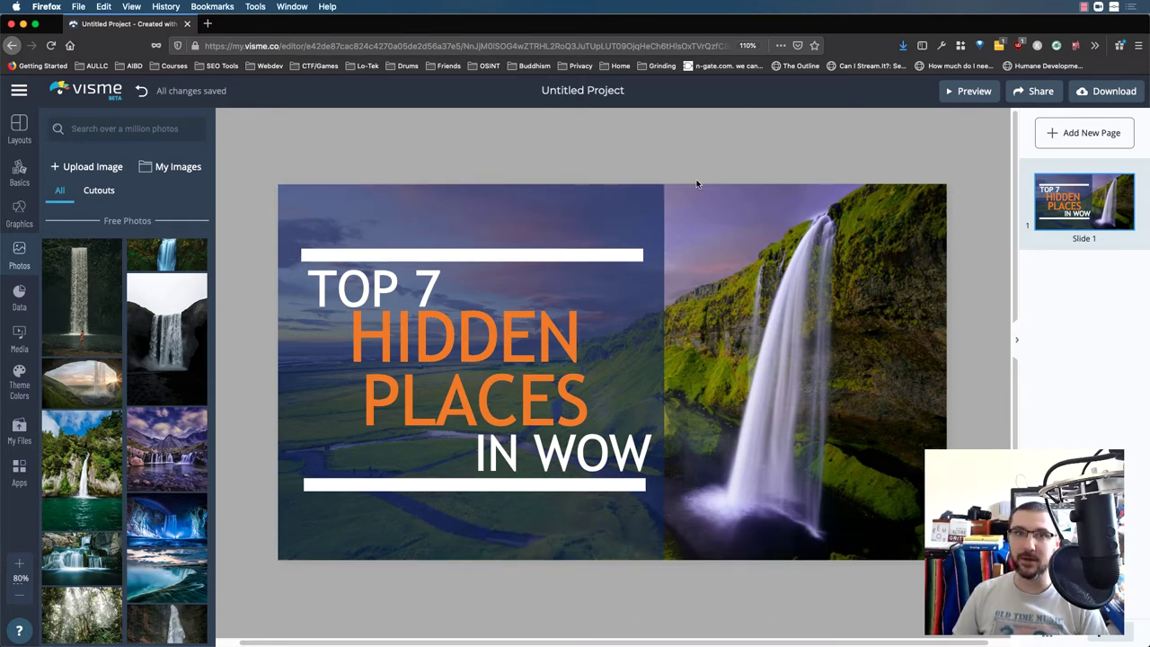
click(152, 136)
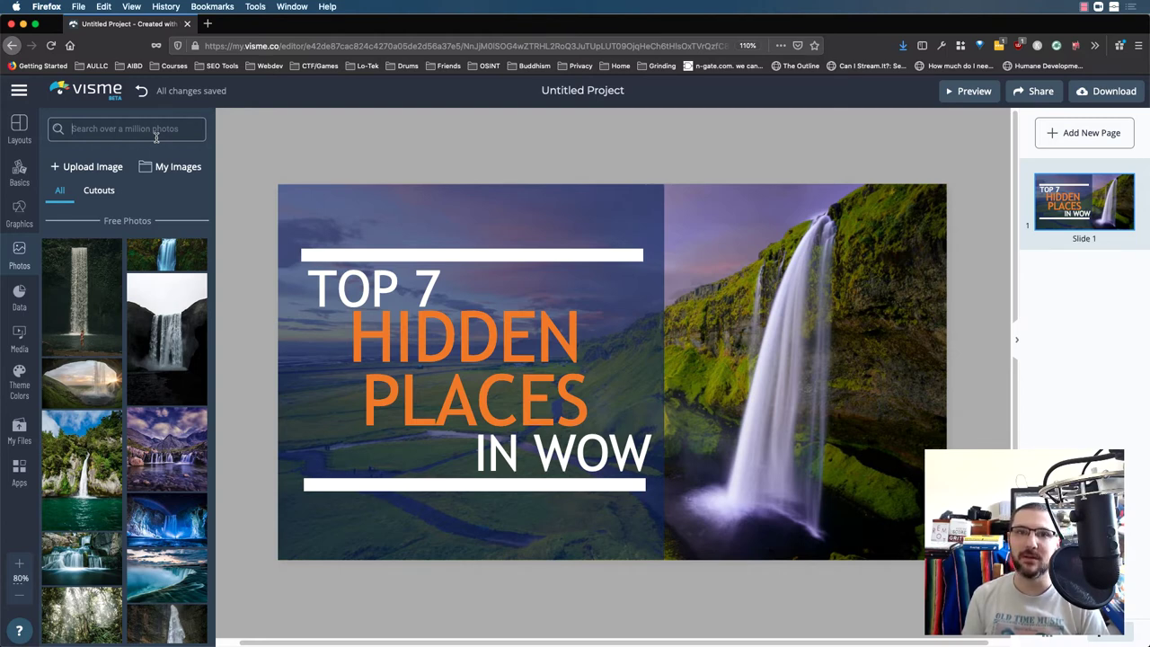
click(155, 134)
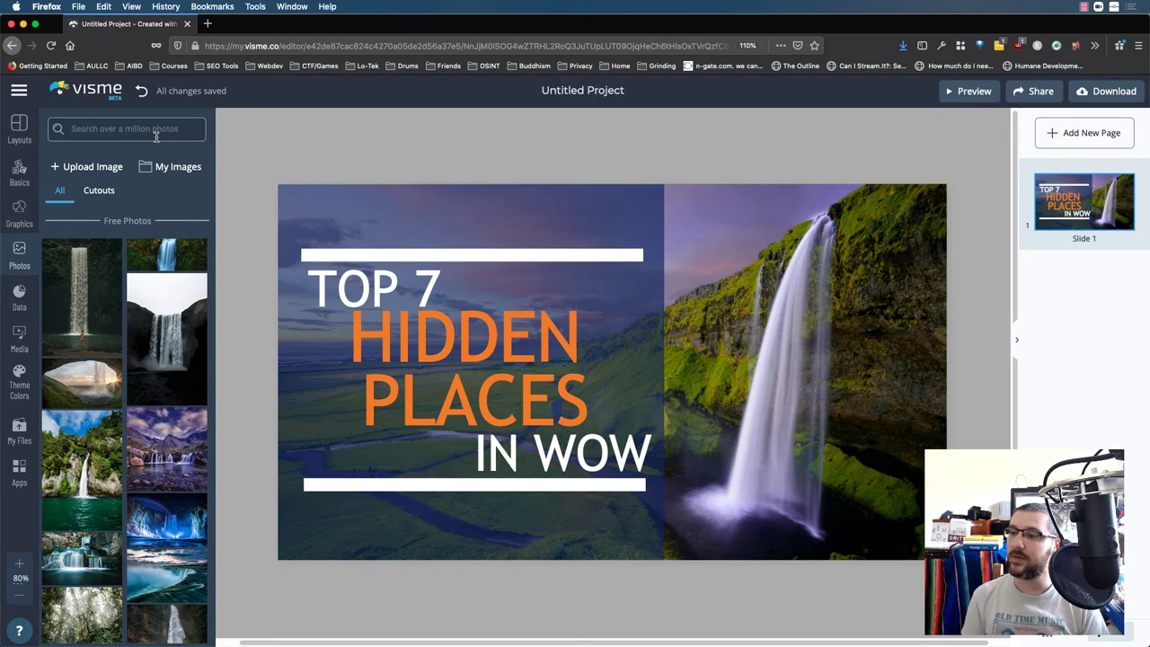
Search the graphics library for 'circle'.
text(CIRCLE)
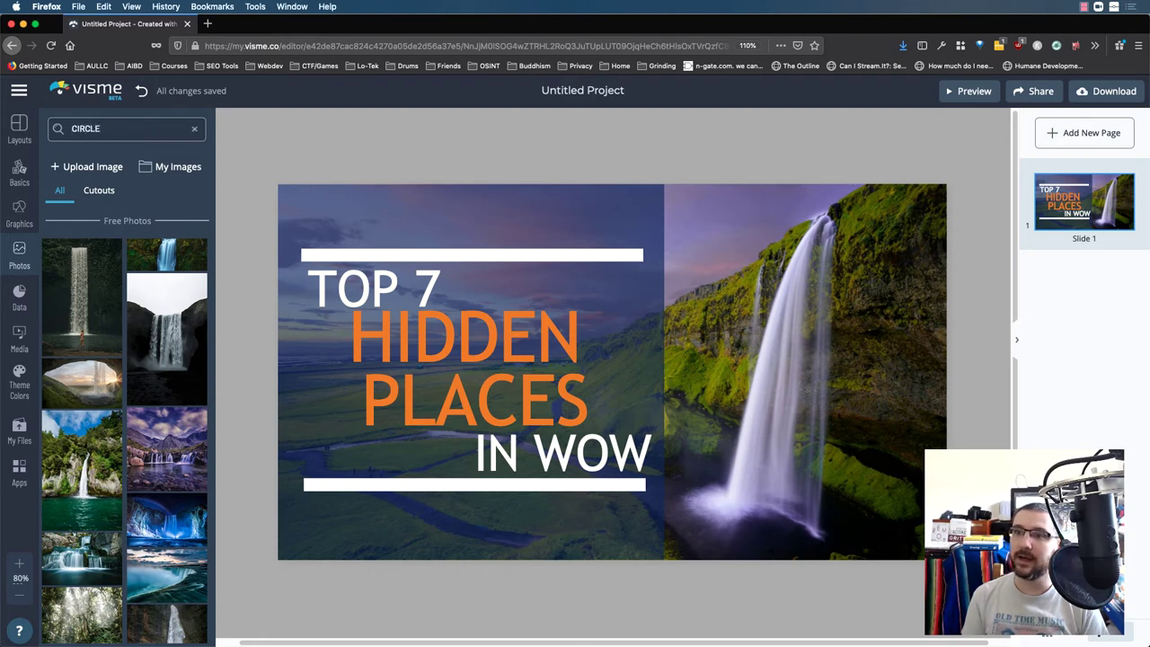
click(15, 223)
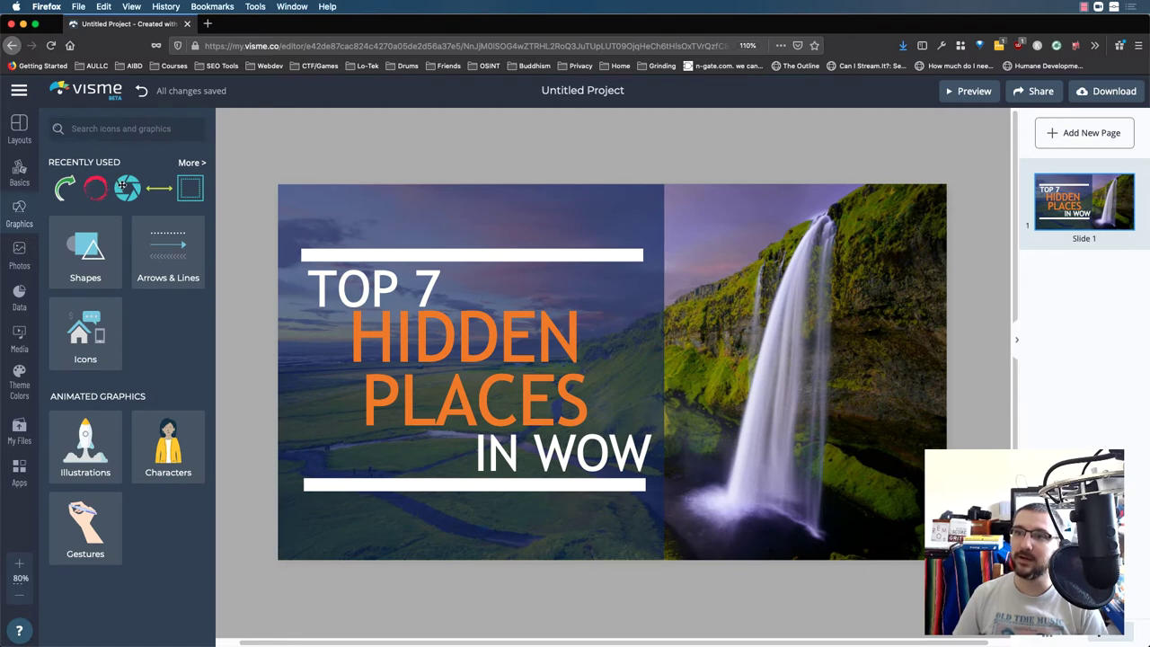
click(116, 129)
text(circle)
key(Return)
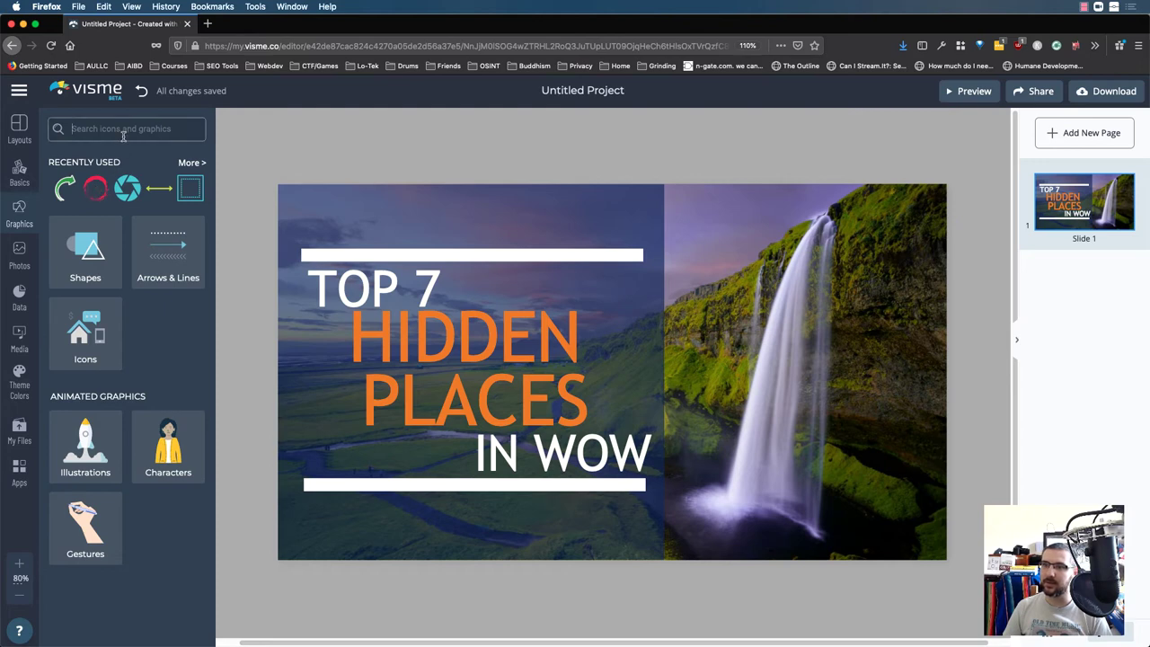
Use the Circle suggestion and add the magenta brush-stroke circle to the thumbnail.
click(99, 129)
text(circle)
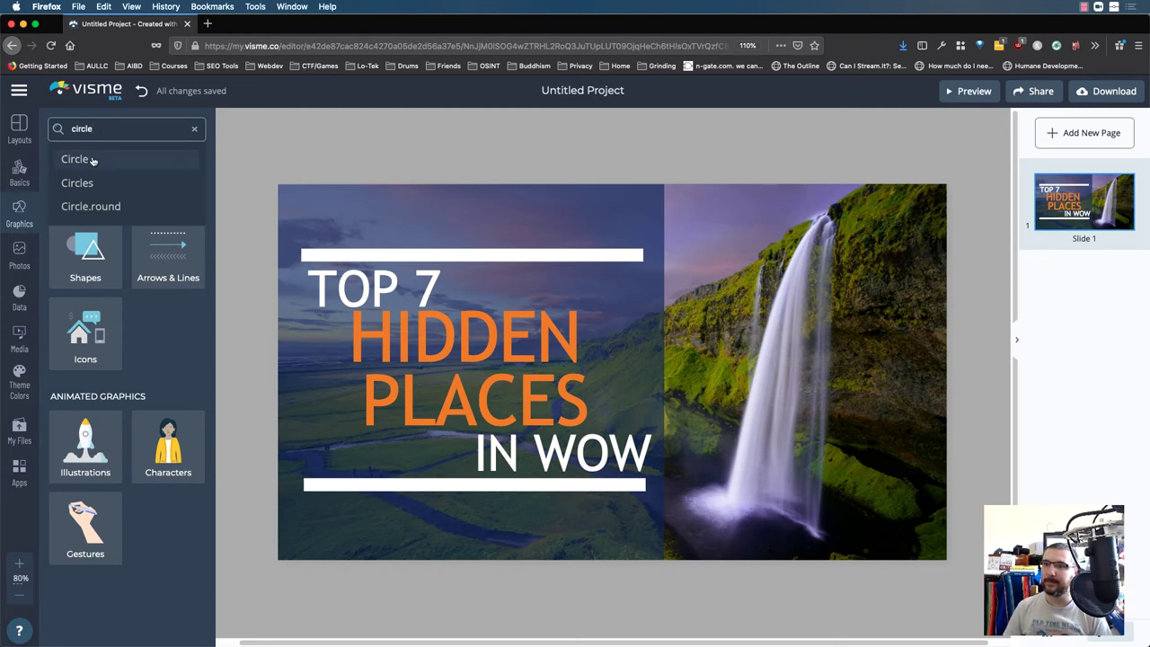
click(90, 159)
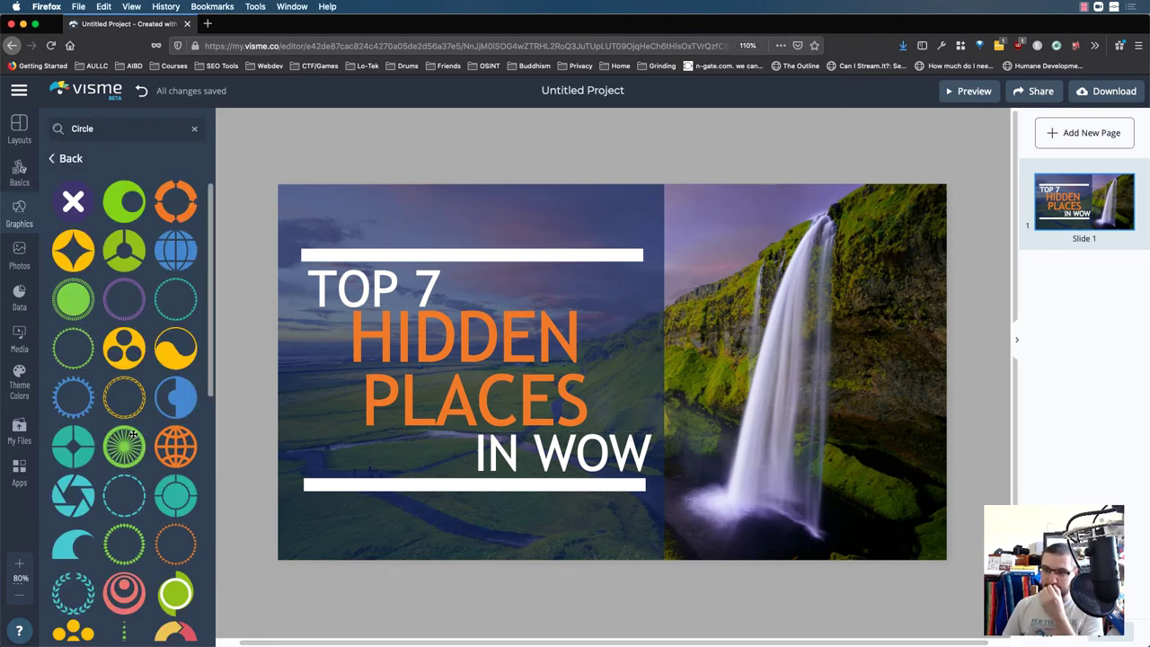
scroll(132, 434, down, 3)
scroll(132, 434, down, 5)
scroll(132, 434, down, 2)
scroll(132, 434, down, 5)
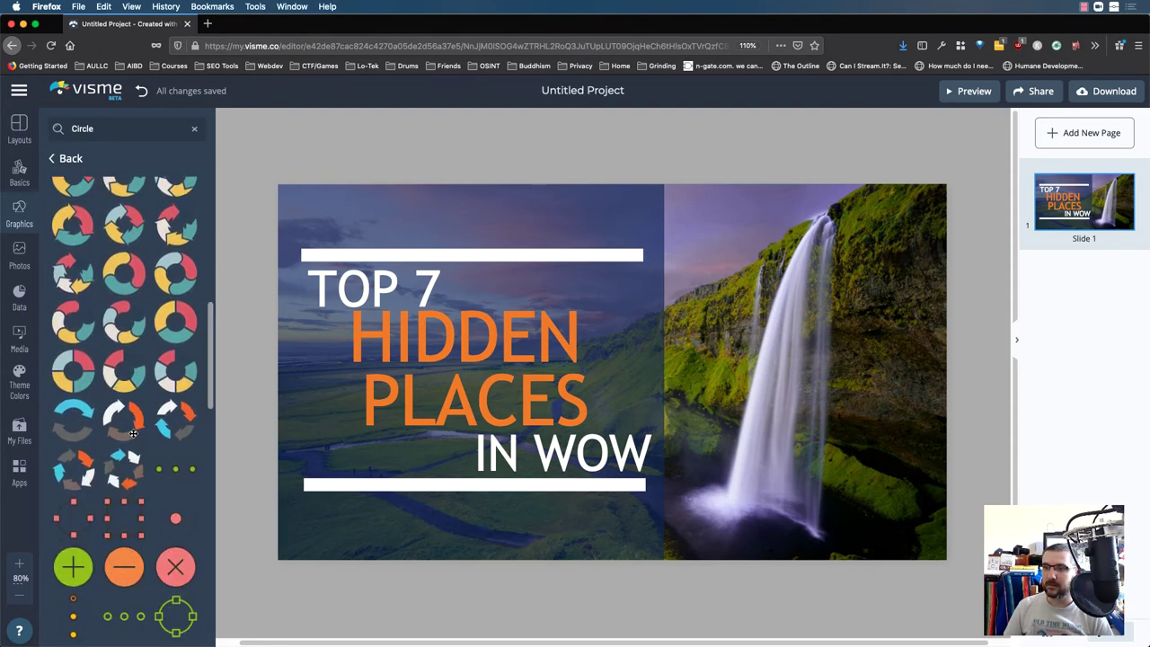
scroll(133, 438, down, 10)
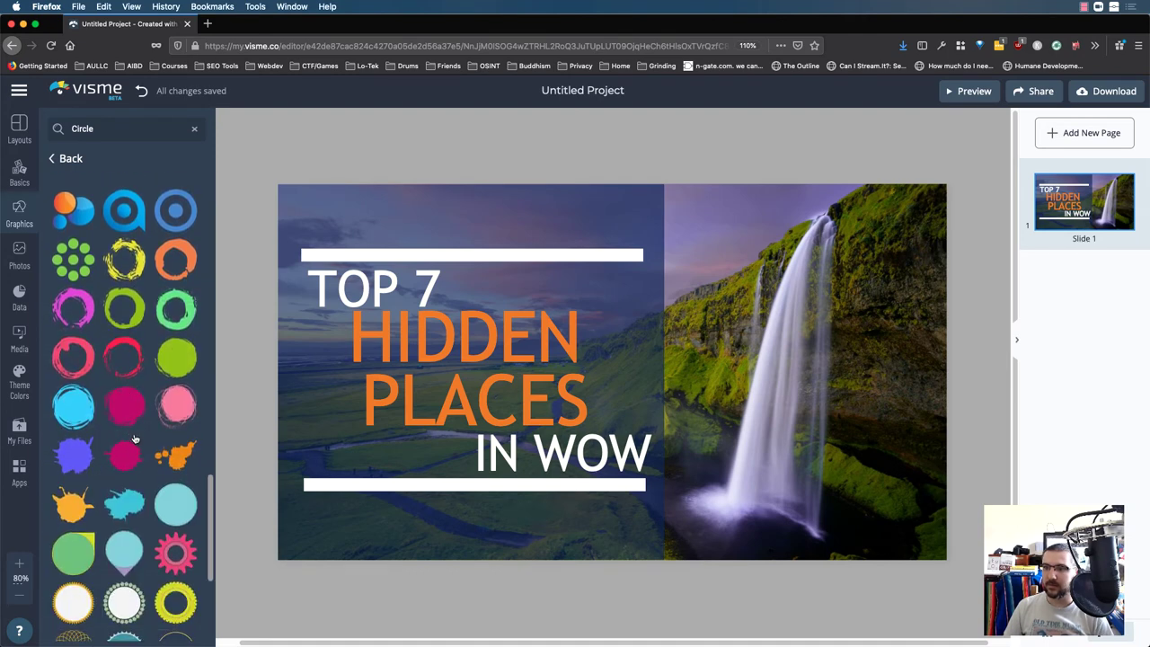
scroll(134, 438, down, 1)
scroll(134, 435, up, 1)
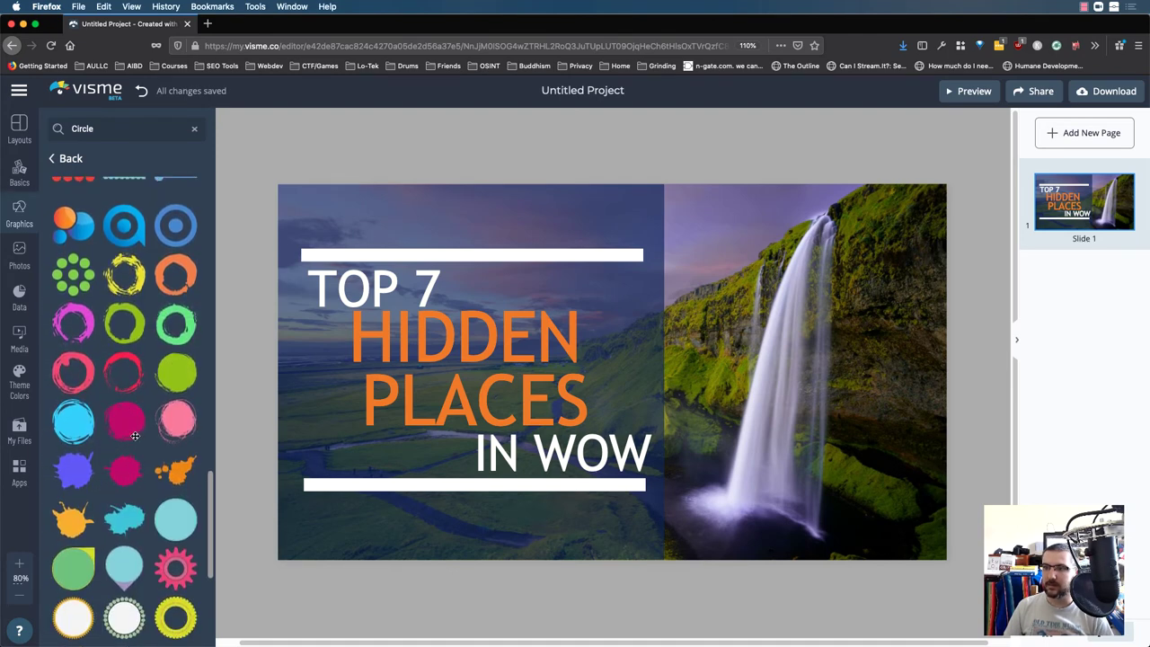
click(76, 328)
Move the brush circle to the waterfall's base and resize it to about 177 by 177.
mouse_move(628, 367)
mouse_down()
mouse_move(777, 358)
mouse_move(792, 471)
mouse_move(872, 496)
mouse_up()
drag(884, 420, 867, 440)
mouse_move(821, 490)
mouse_down()
mouse_move(777, 487)
mouse_move(820, 498)
mouse_up()
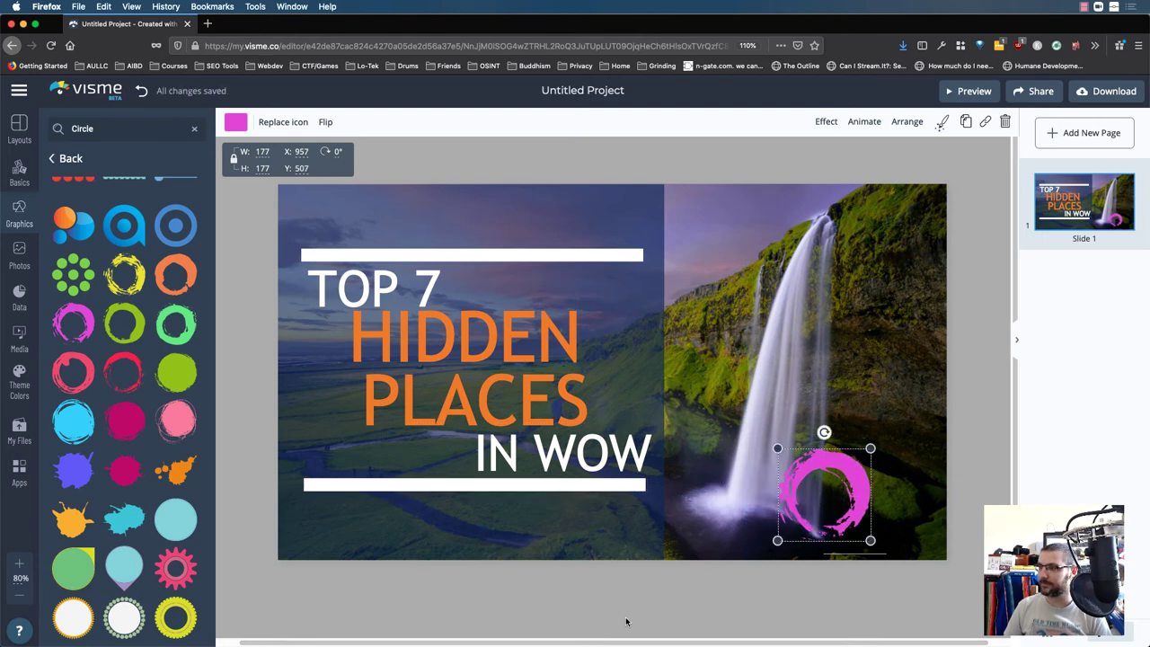
Compare several colour swatches on the brush circle and settle on magenta.
click(236, 125)
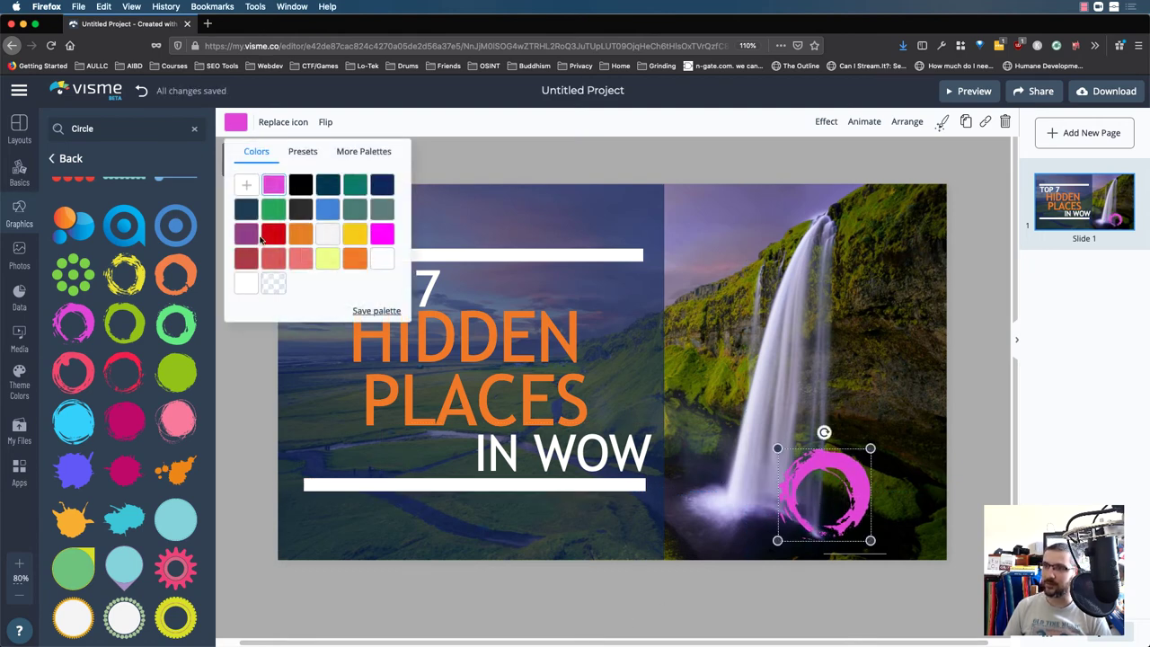
click(270, 233)
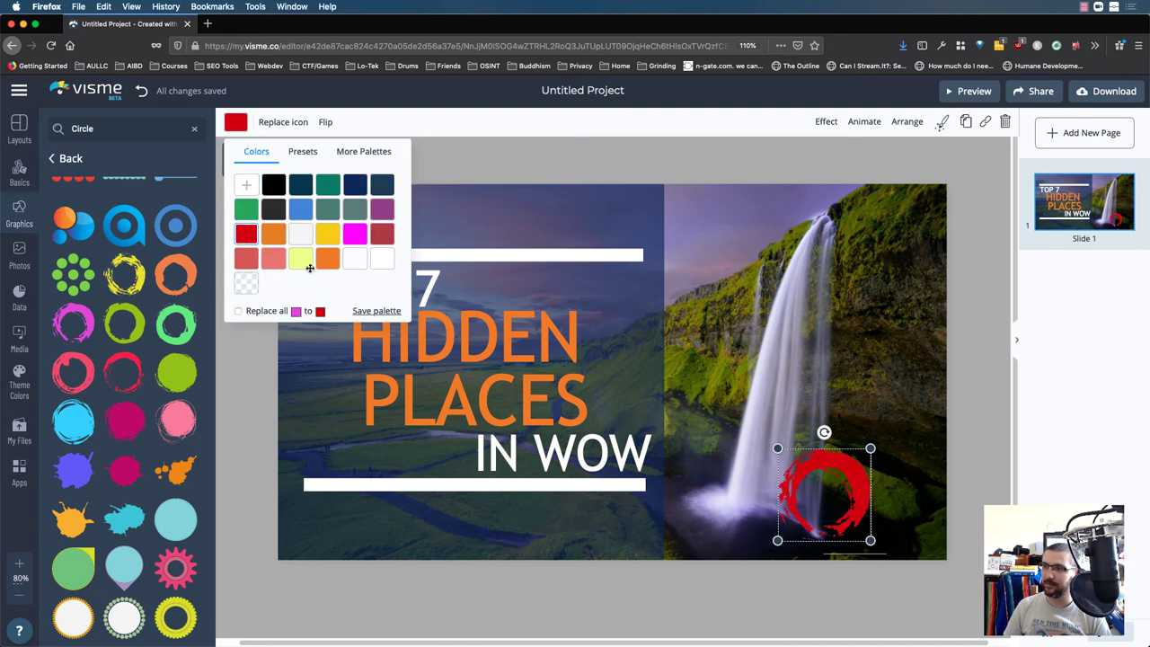
click(246, 260)
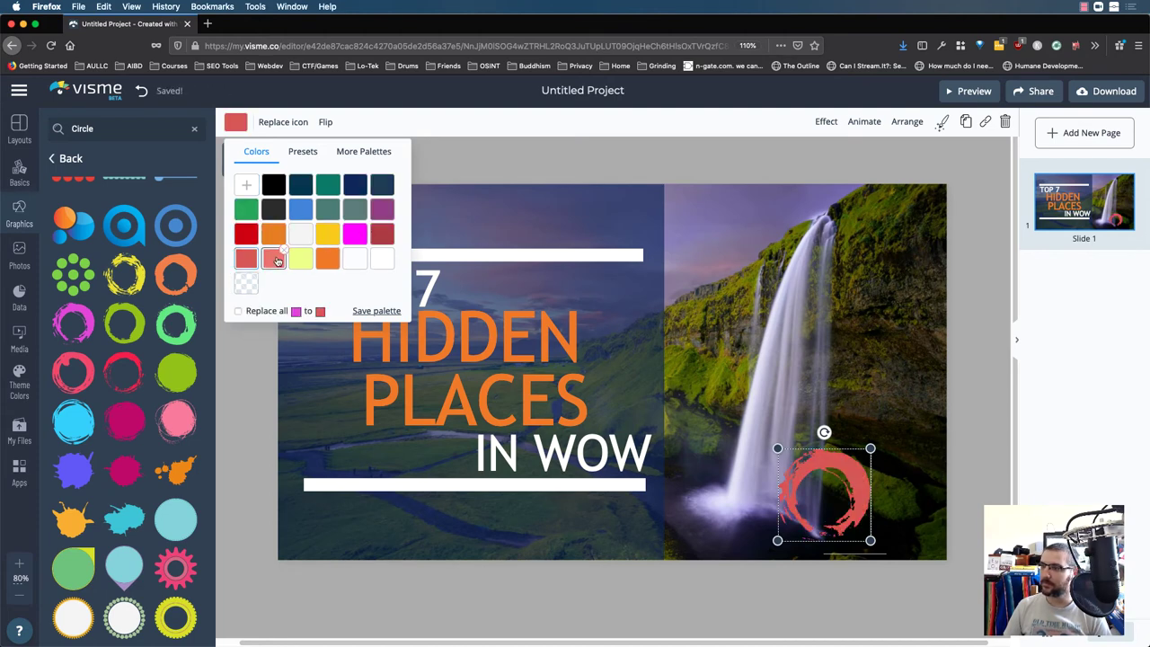
click(274, 259)
click(381, 236)
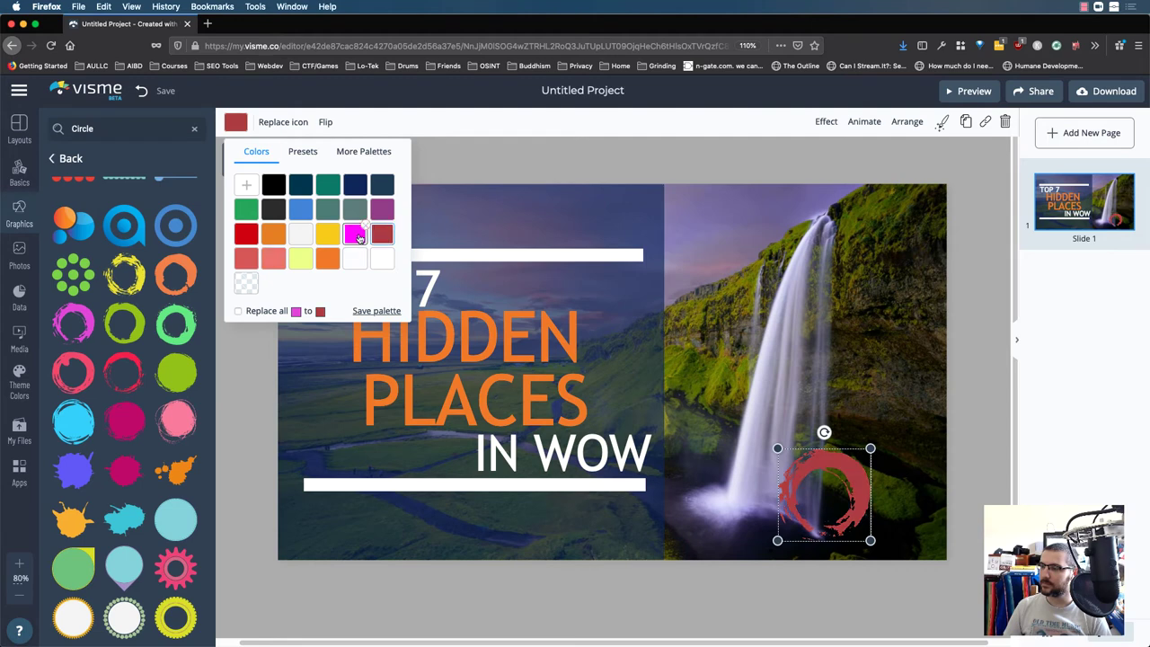
click(355, 235)
click(381, 208)
click(356, 235)
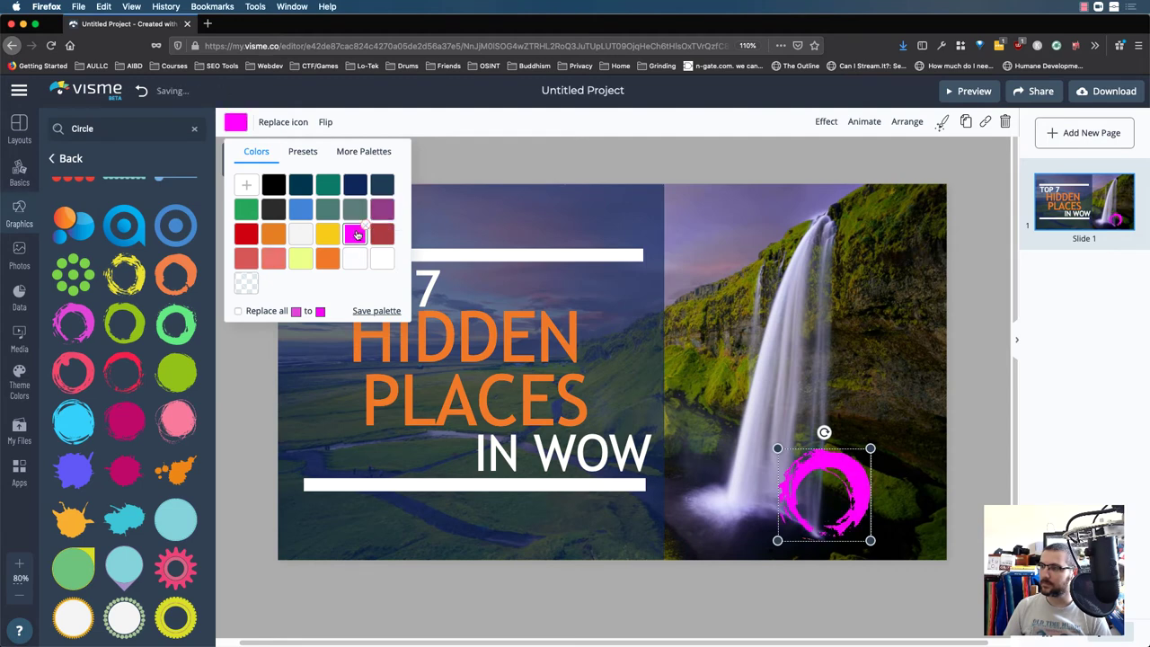
click(381, 236)
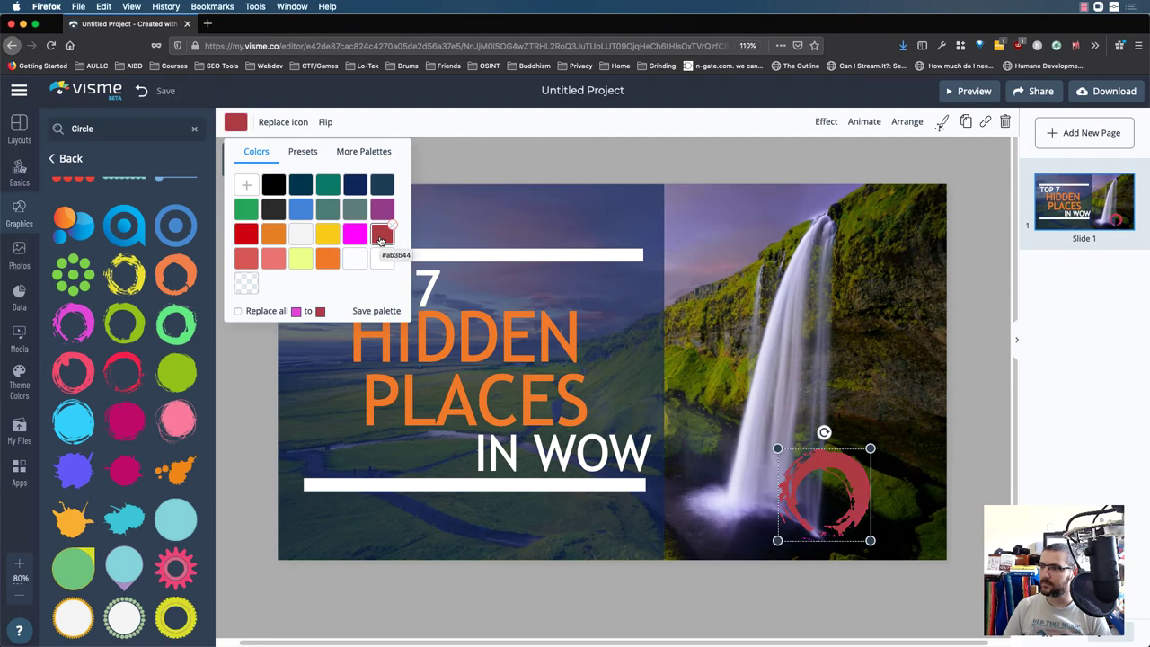
click(355, 234)
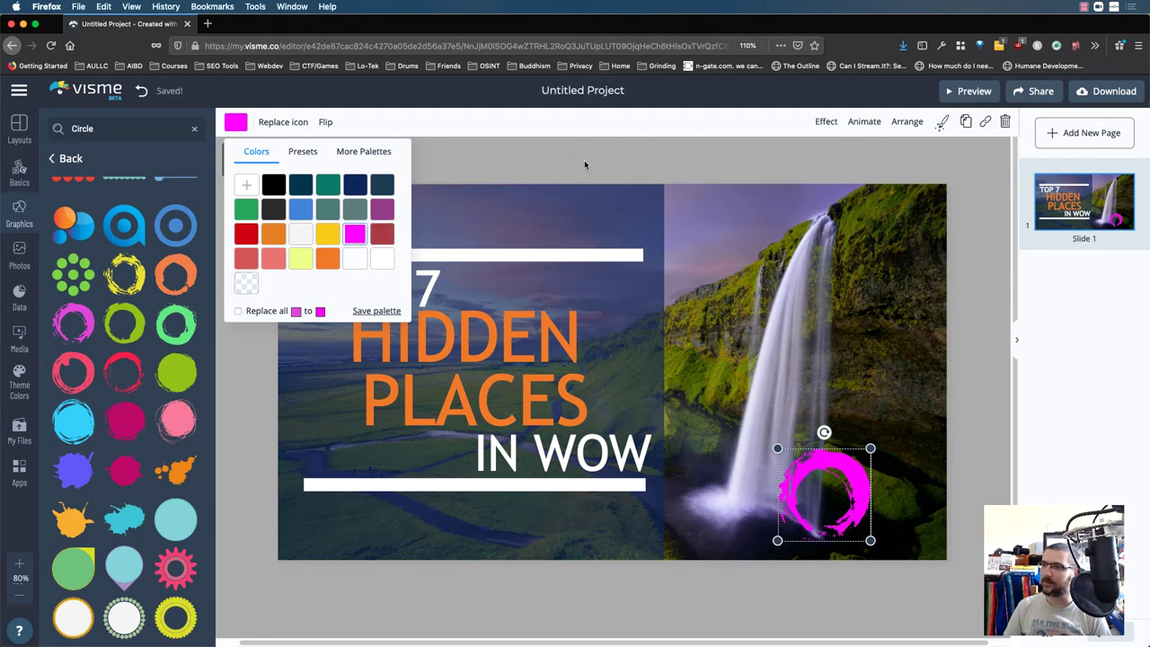
click(303, 153)
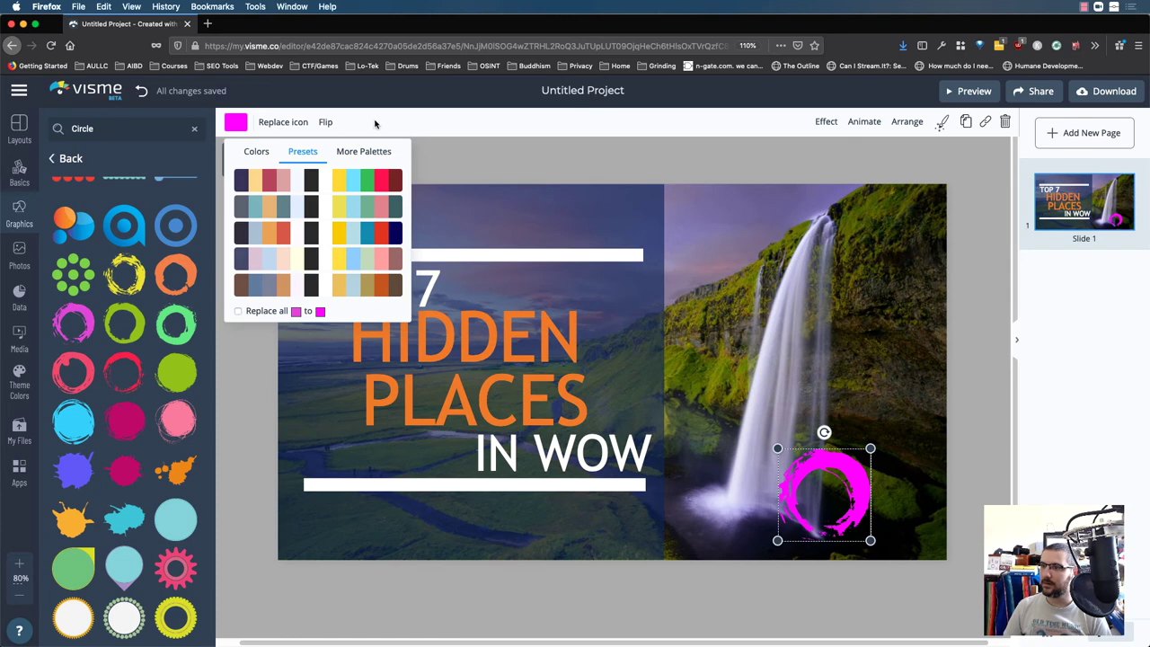
click(375, 123)
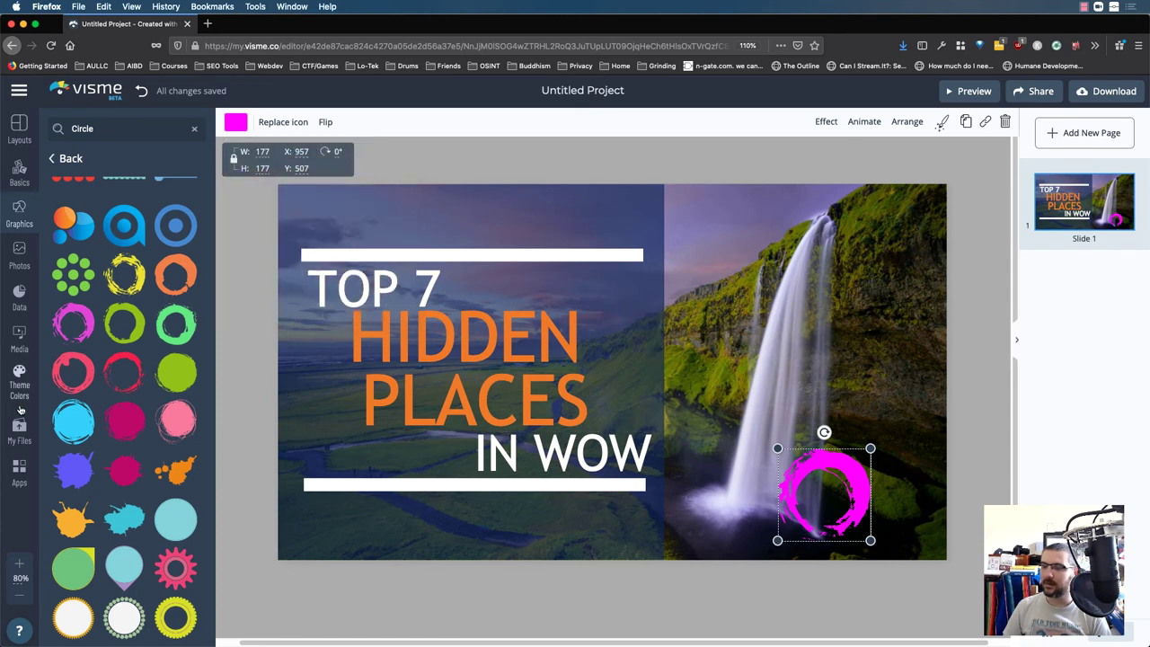
Search graphics for 'arrow' and place a curved arrow on the thumbnail.
scroll(141, 302, up, 5)
double_click(108, 128)
text(arrow)
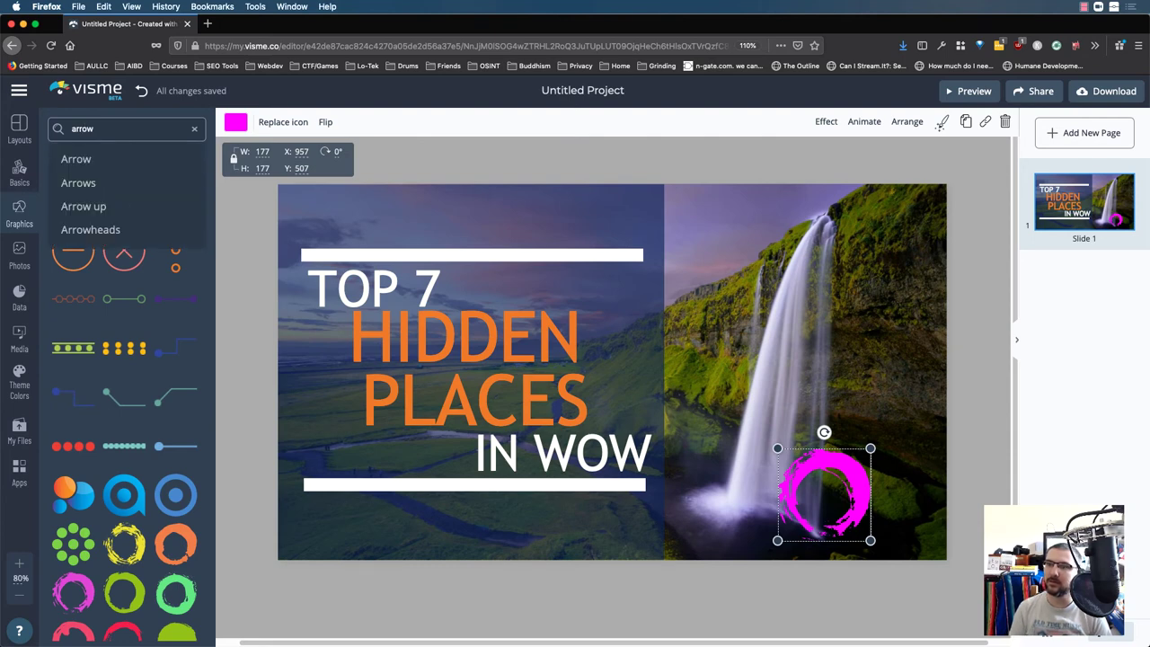
key(Return)
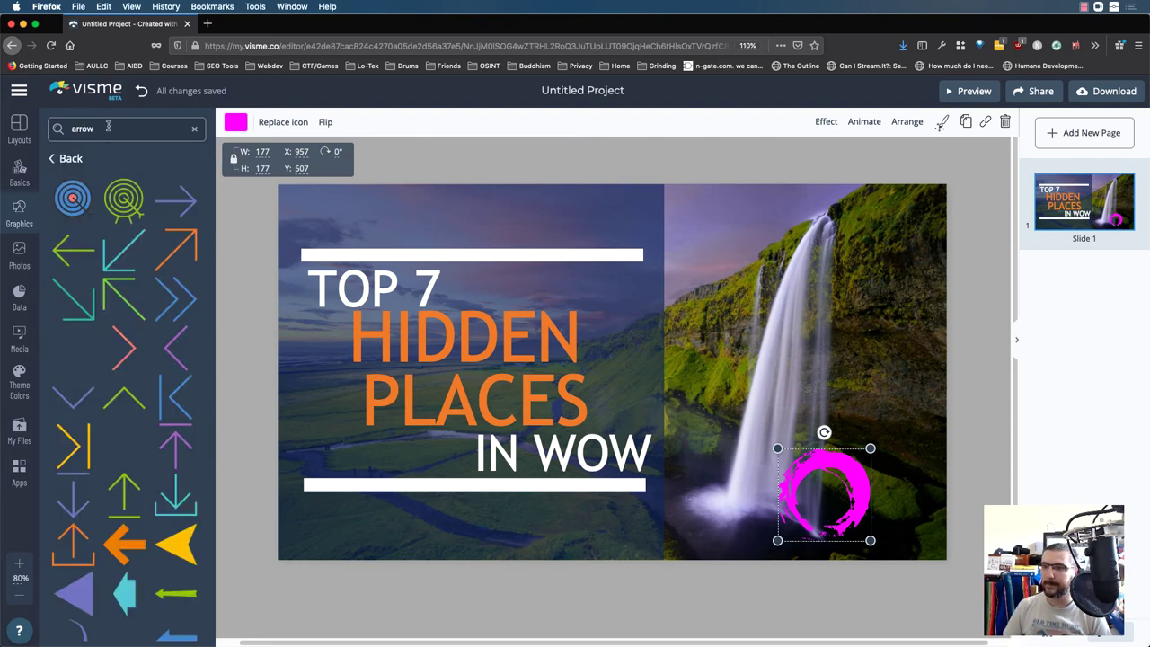
scroll(143, 283, down, 10)
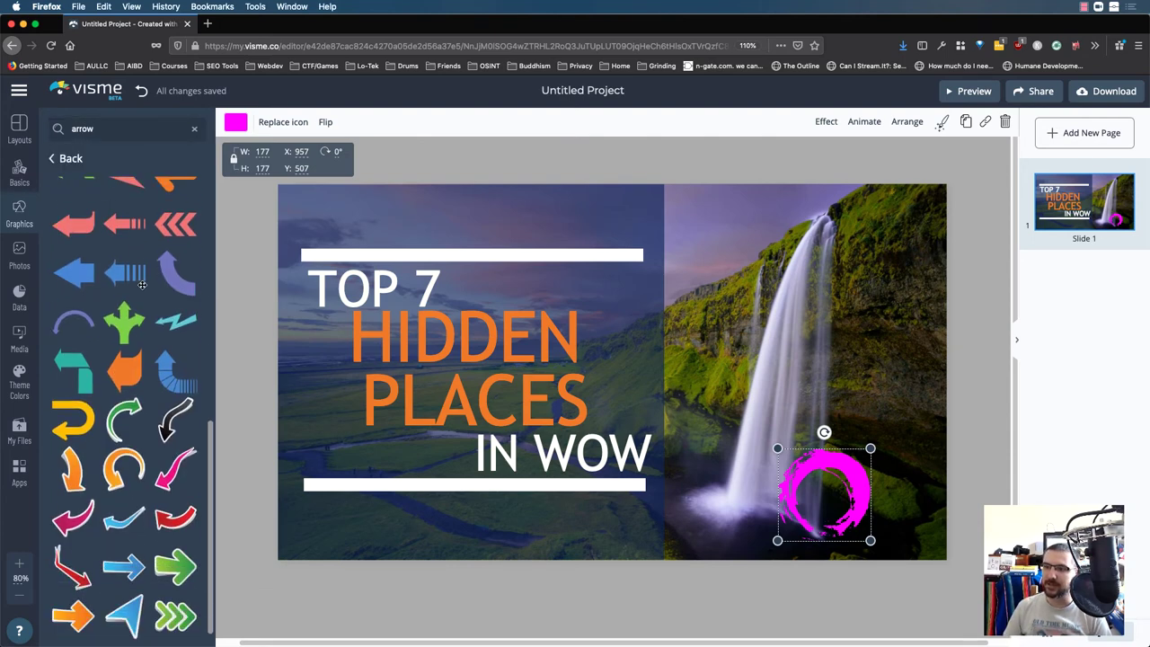
scroll(139, 305, up, 2)
drag(67, 412, 572, 322)
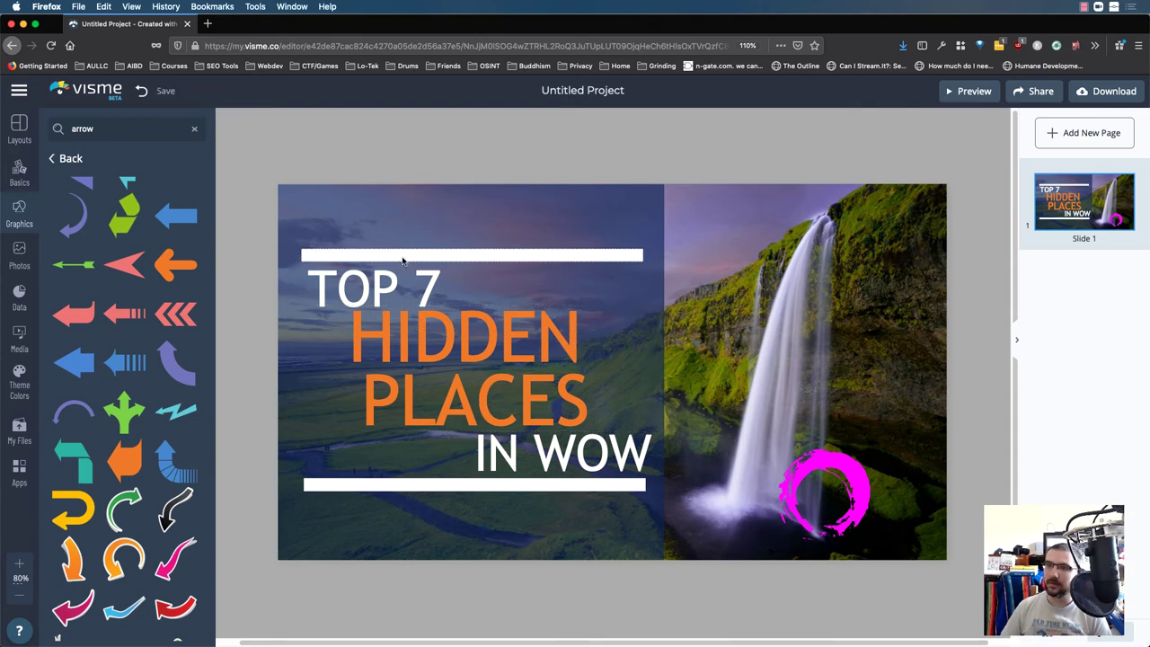
click(73, 218)
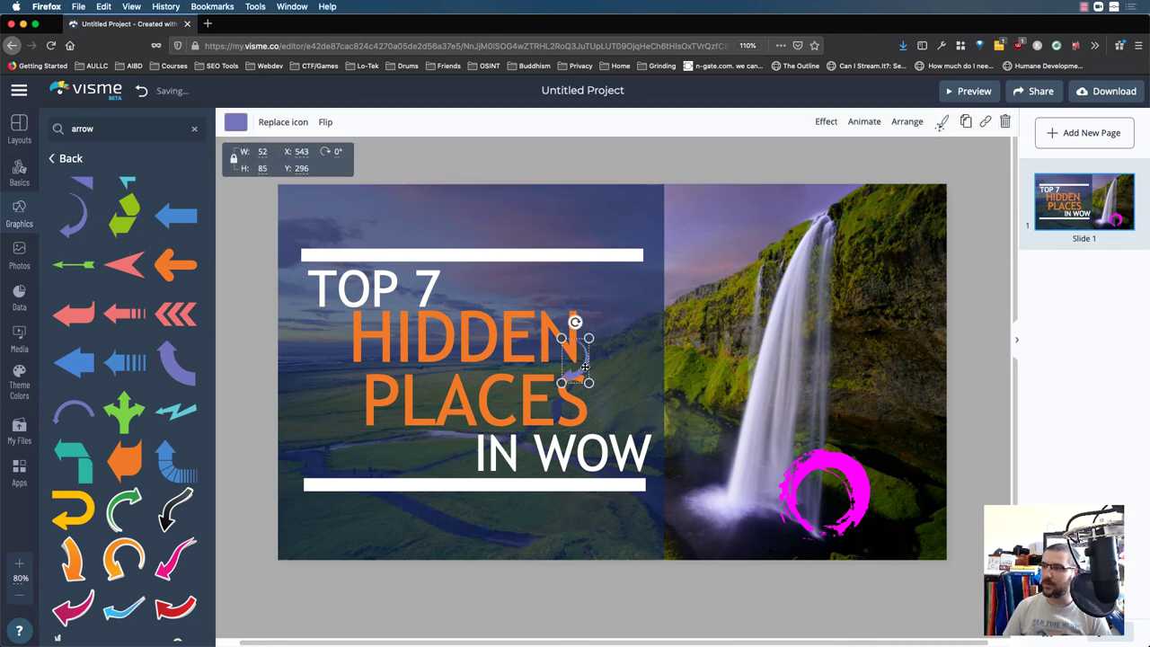
Move, enlarge to about 166 by 271, and rotate the arrow to point at the circle.
drag(575, 359, 813, 247)
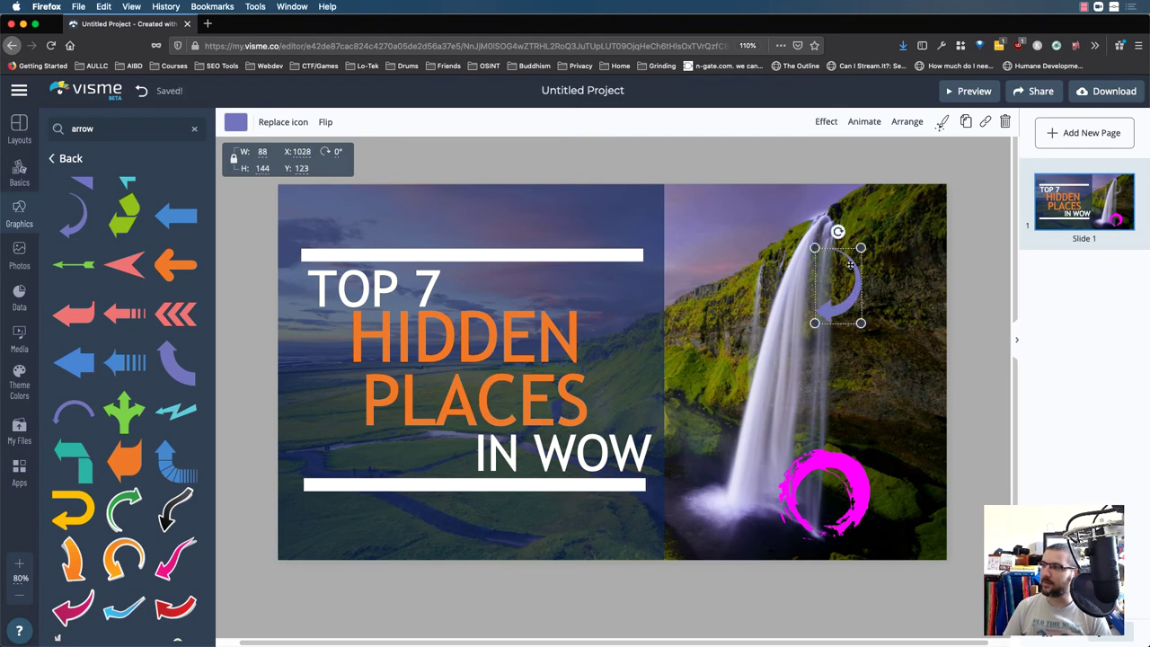
drag(824, 258, 729, 302)
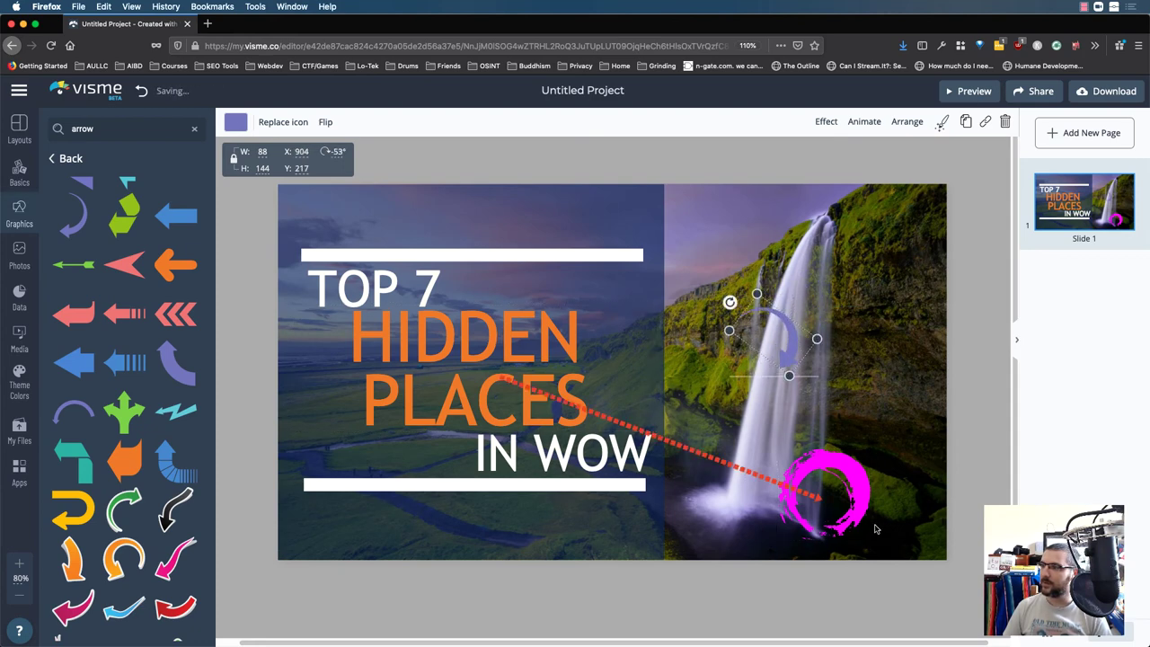
mouse_move(817, 340)
mouse_down()
mouse_move(889, 404)
mouse_move(837, 320)
mouse_move(813, 326)
mouse_up()
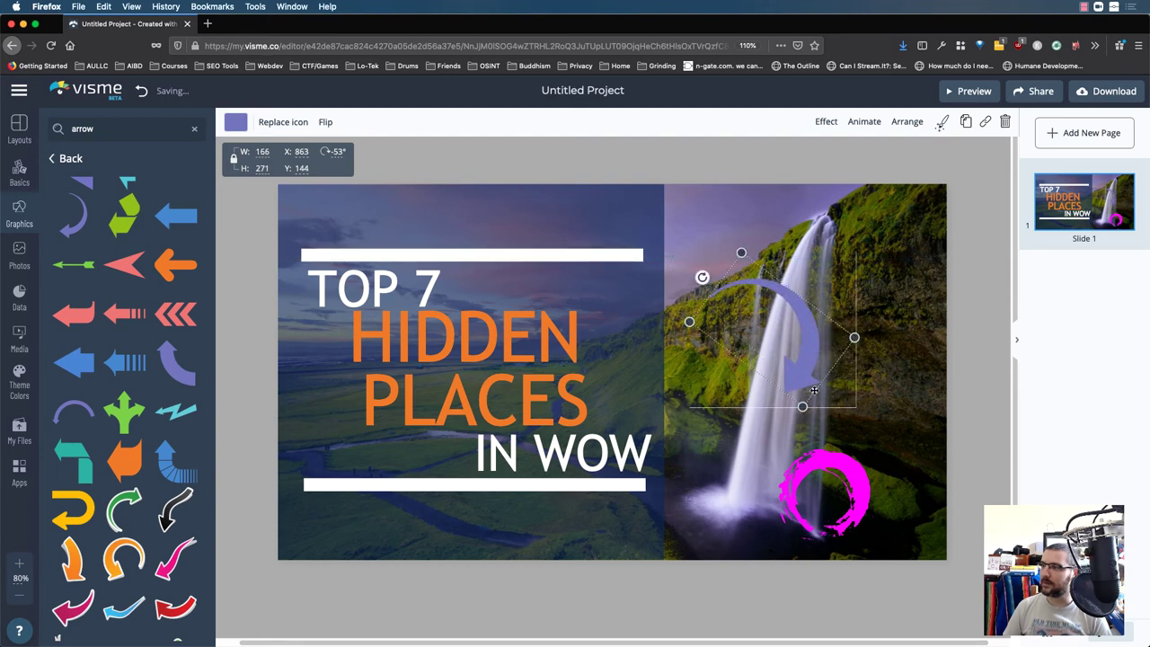
drag(702, 276, 658, 353)
drag(790, 333, 787, 379)
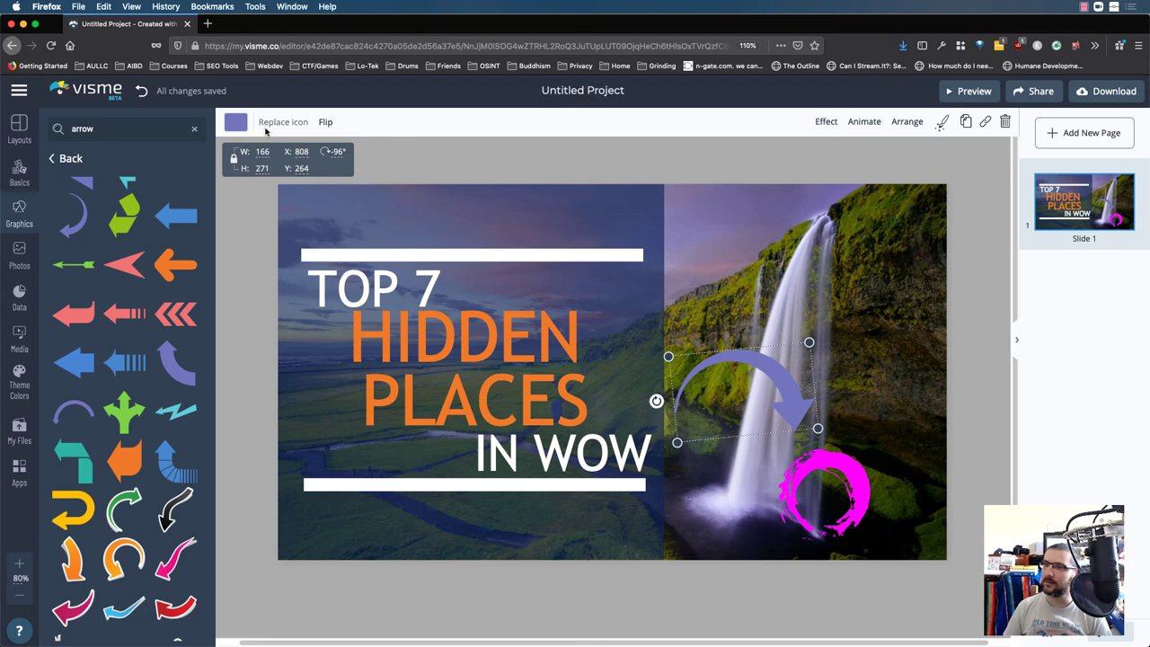
Make the curved arrow orange and check the finished thumbnail in full-screen Preview.
click(236, 124)
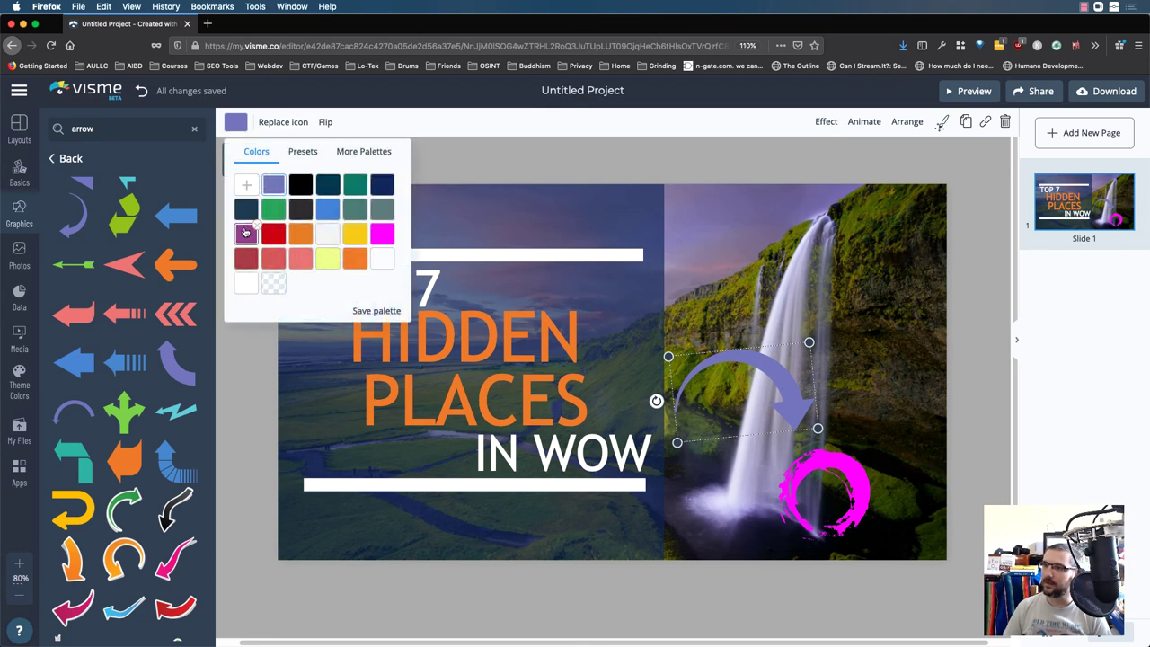
click(246, 233)
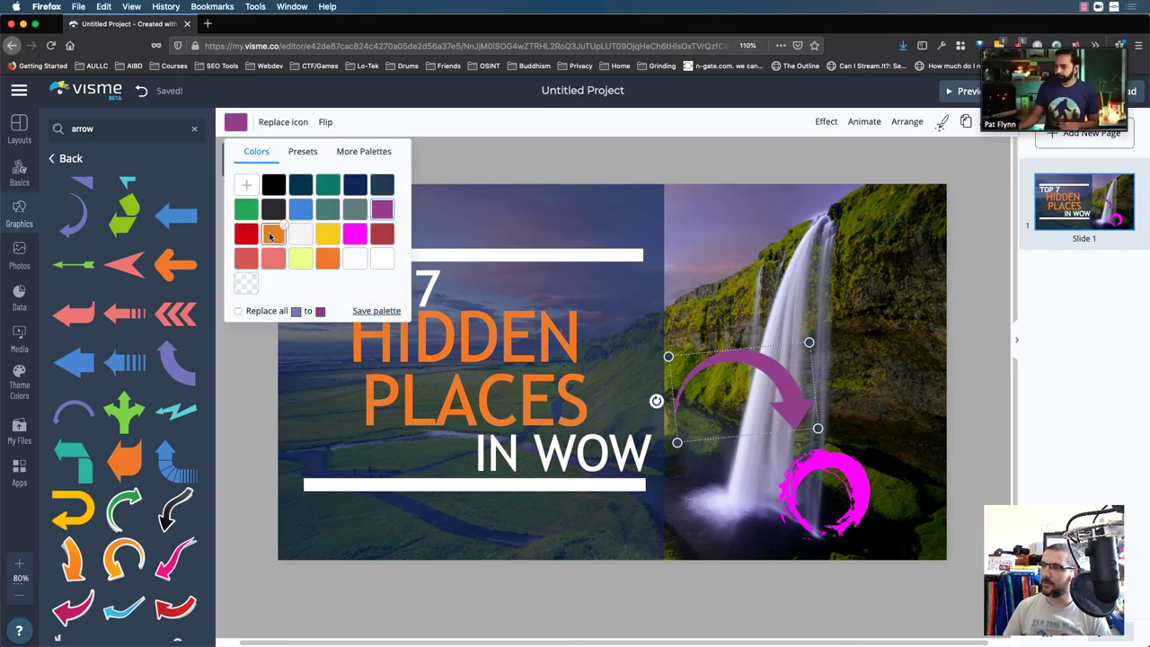
click(272, 234)
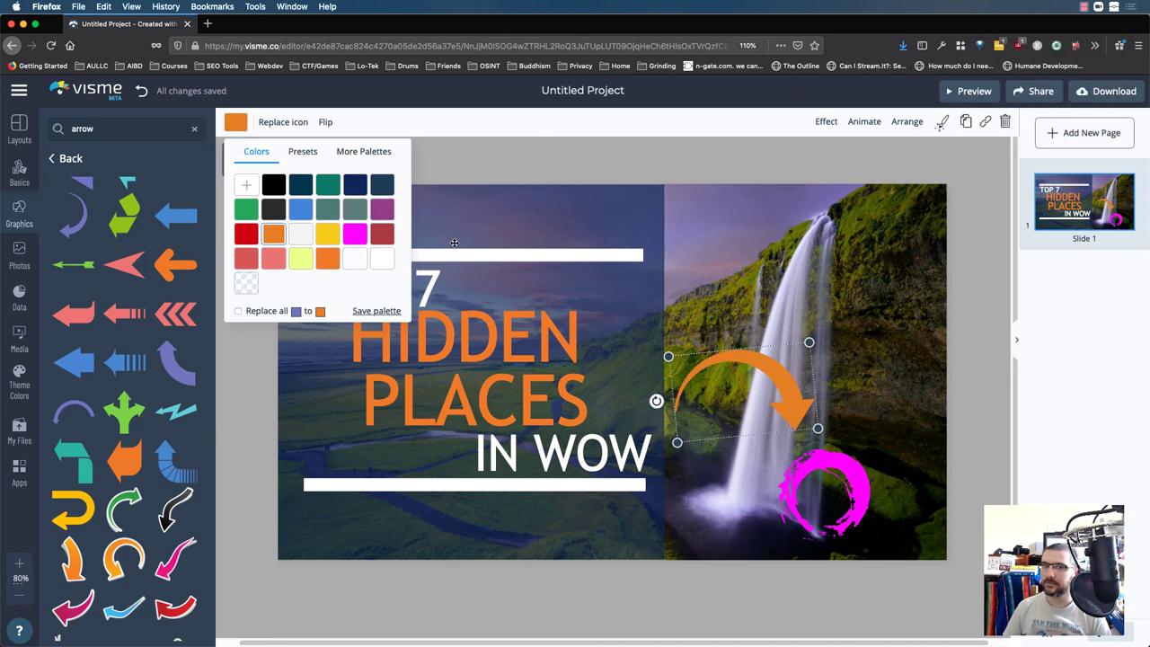
click(898, 296)
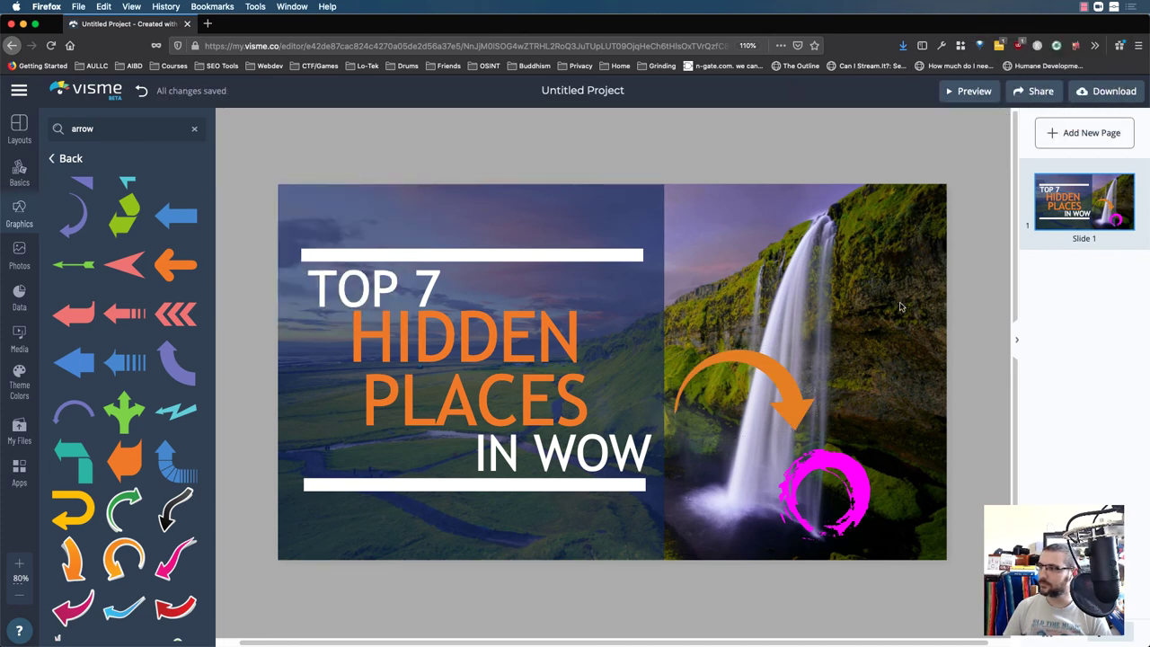
click(968, 91)
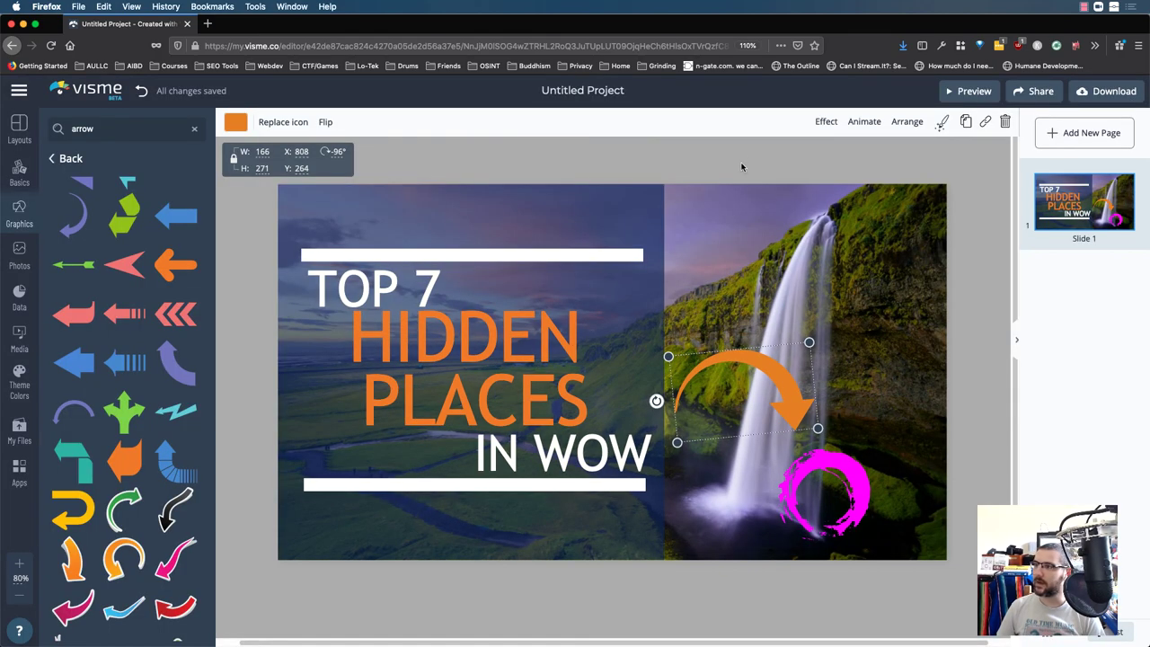
Download the thumbnail as a PNG image, Untitled-Project.png, and dismiss Firefox's file prompt.
click(741, 166)
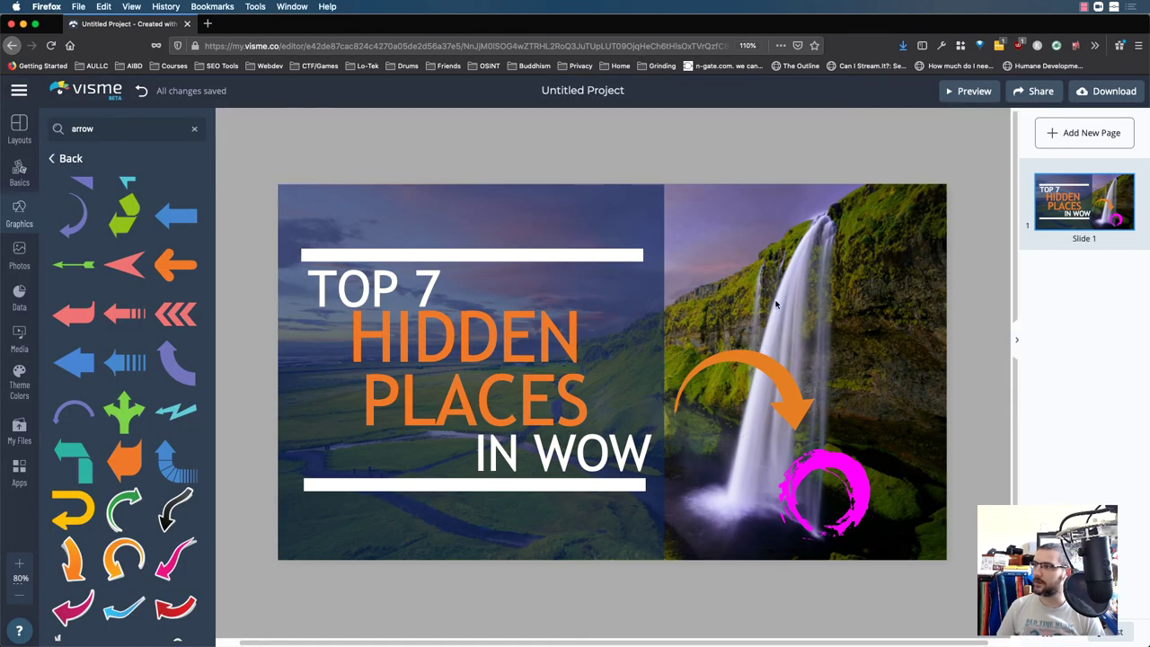
click(1090, 93)
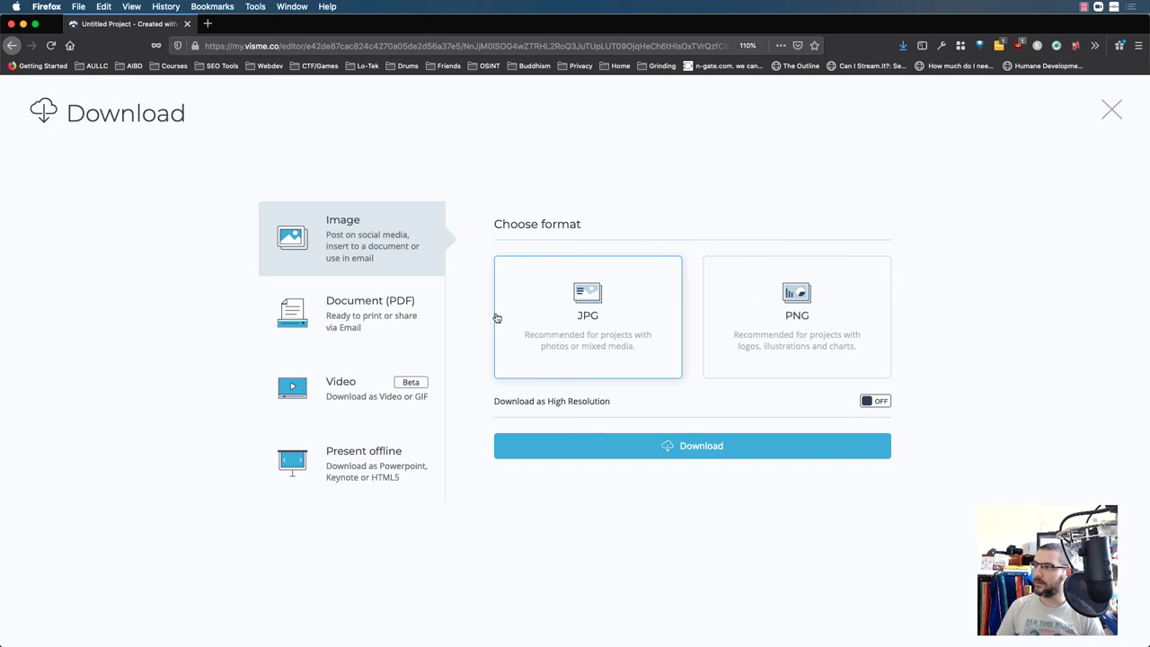
click(799, 317)
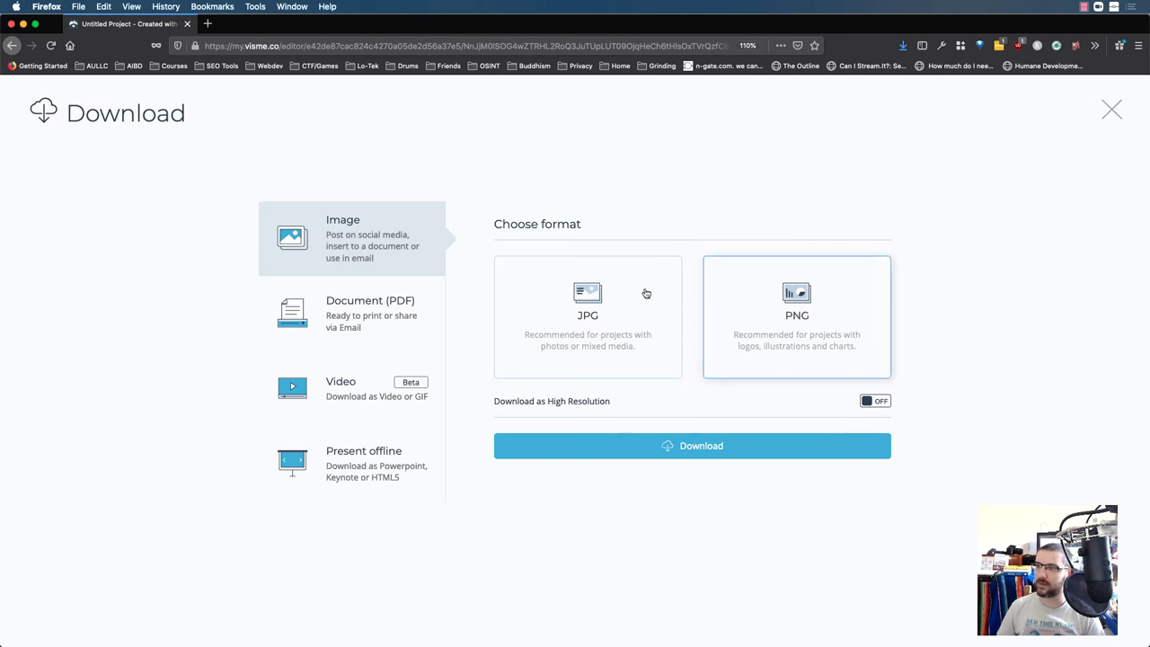
click(688, 446)
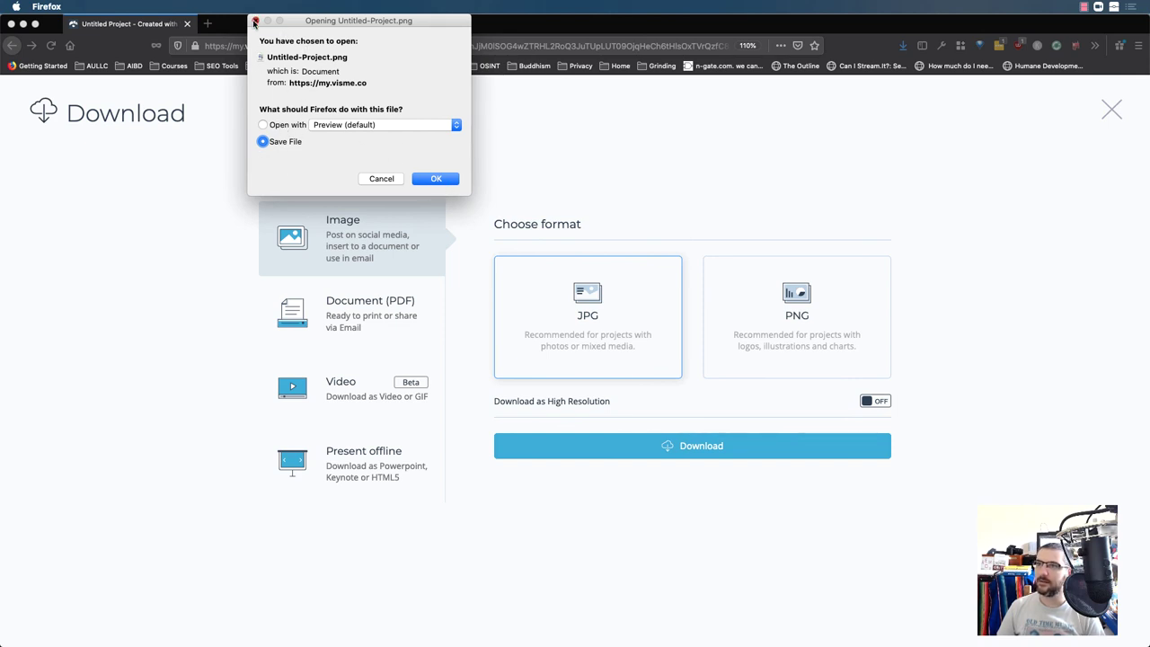
click(255, 21)
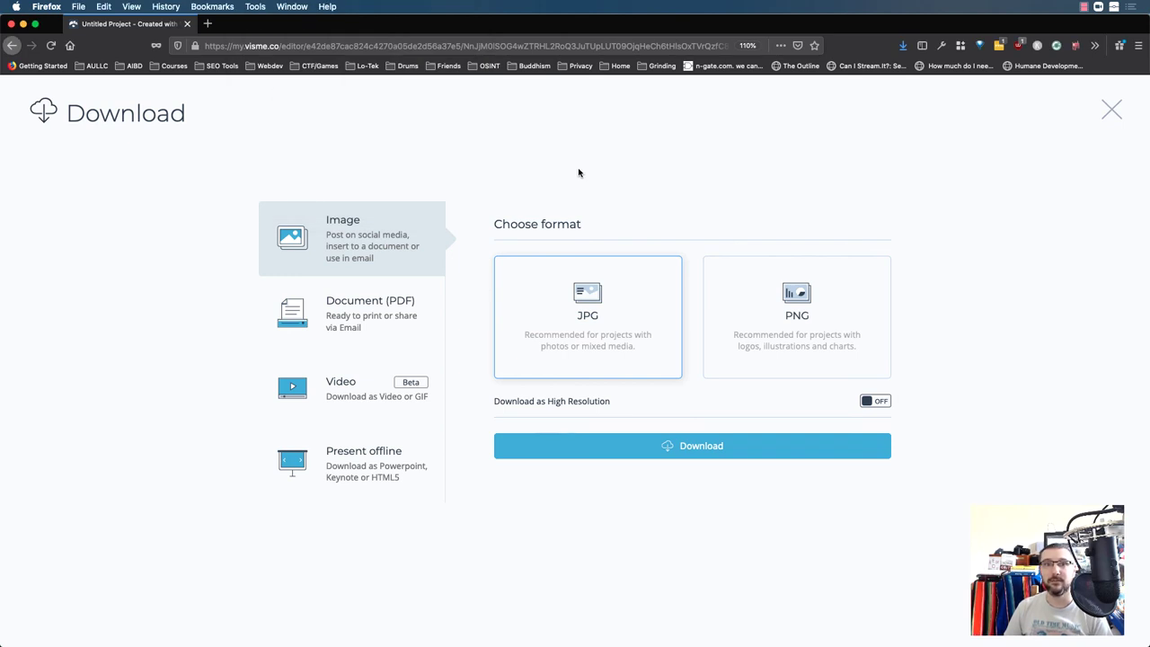